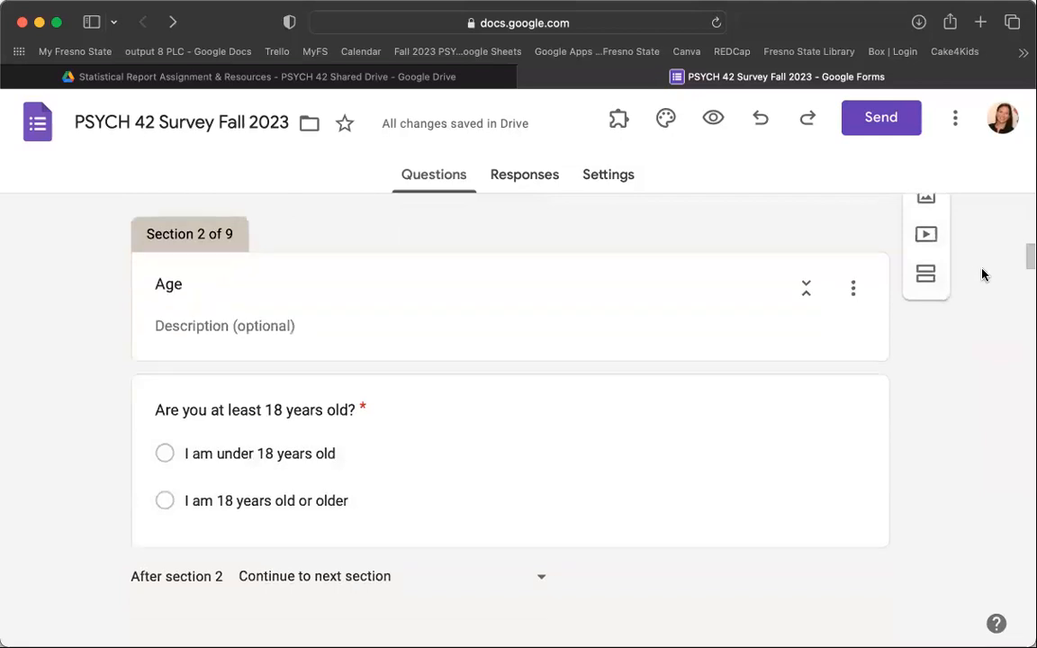
Add the missing period after "(and other fields)" in the Thank you and Debrief section's description
scroll(982, 274, "down", 15)
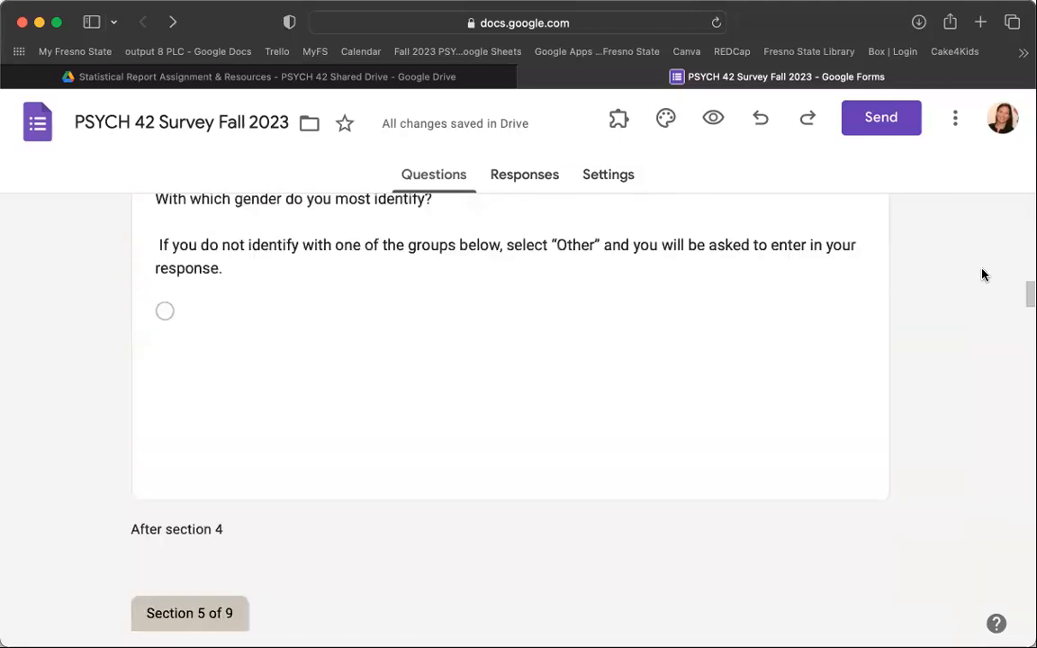
scroll(982, 274, "down", 8)
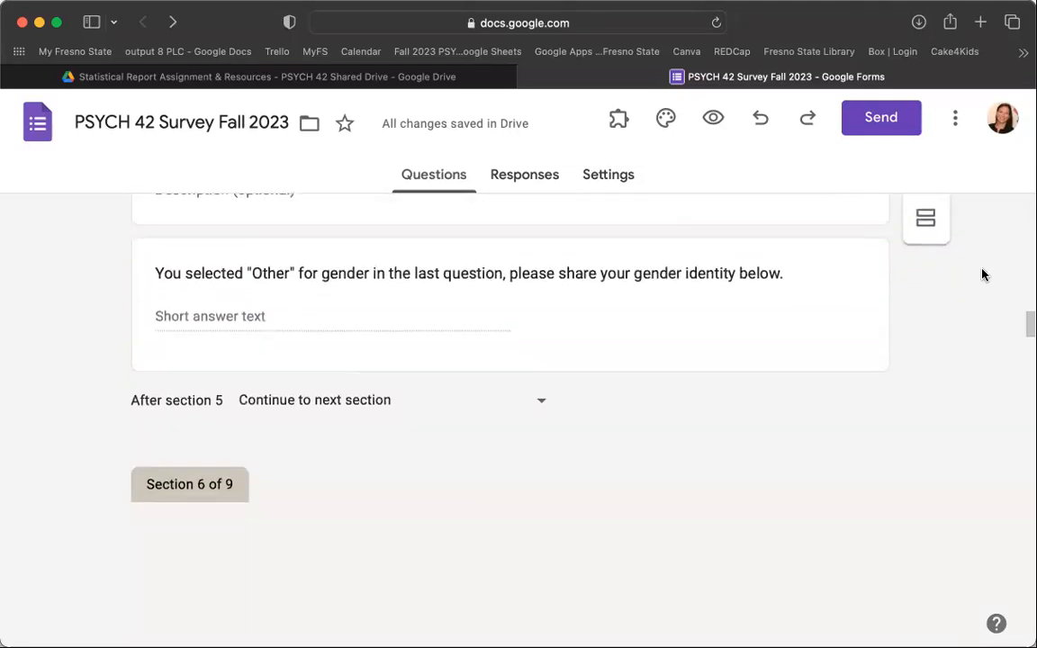
scroll(982, 275, "down", 10)
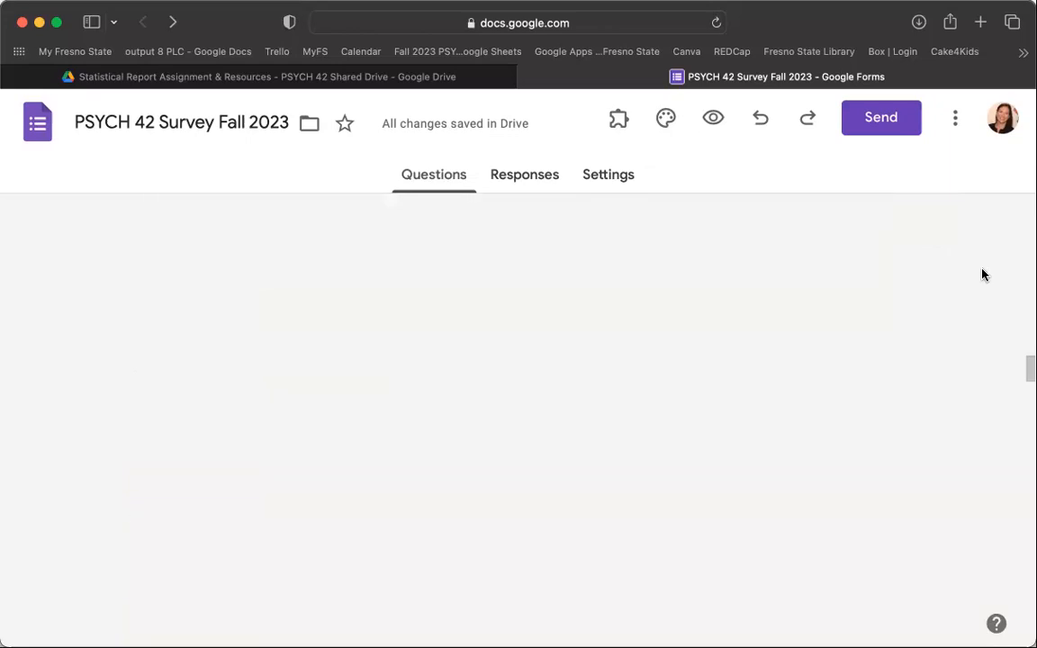
scroll(983, 274, "down", 8)
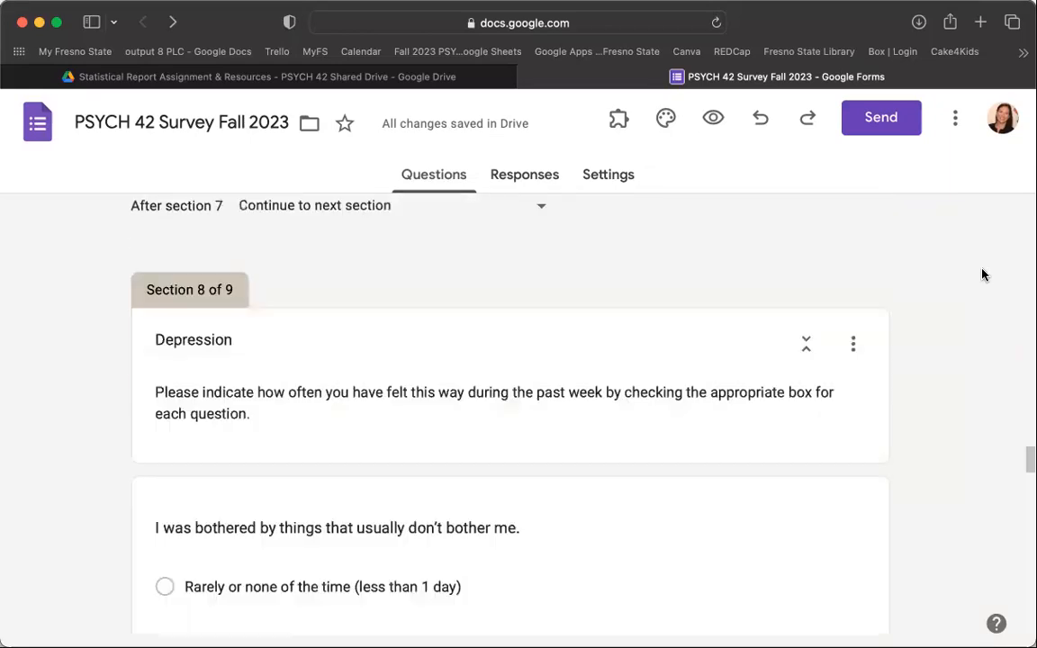
scroll(949, 424, "down", 10)
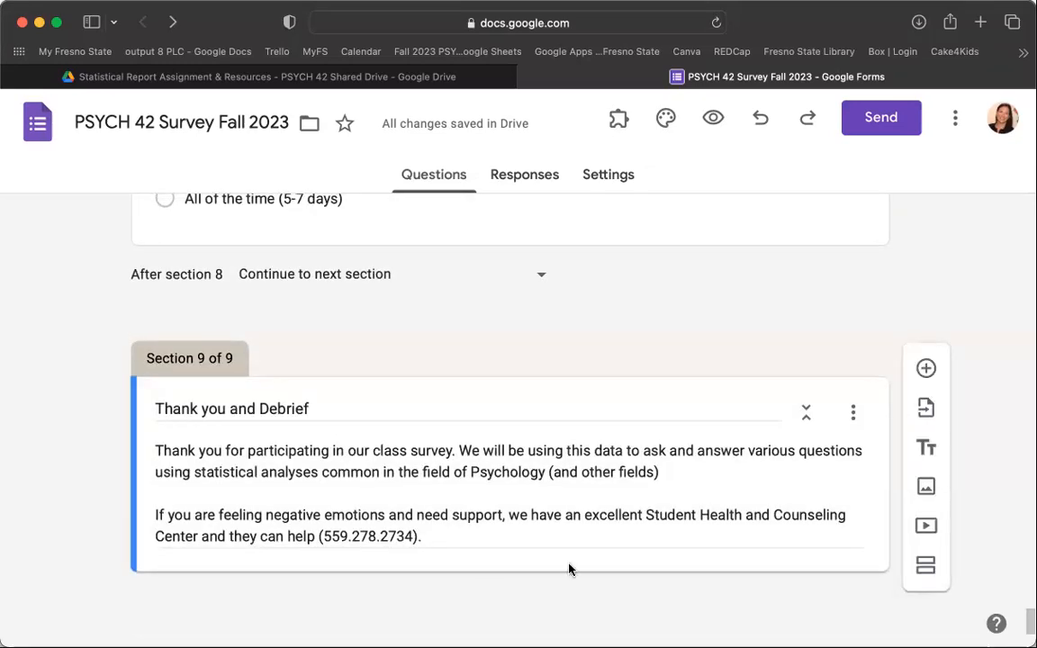
scroll(569, 555, "up", 3)
scroll(569, 556, "down", 3)
left_click(660, 475)
key("super+a")
left_click(662, 475)
type(".")
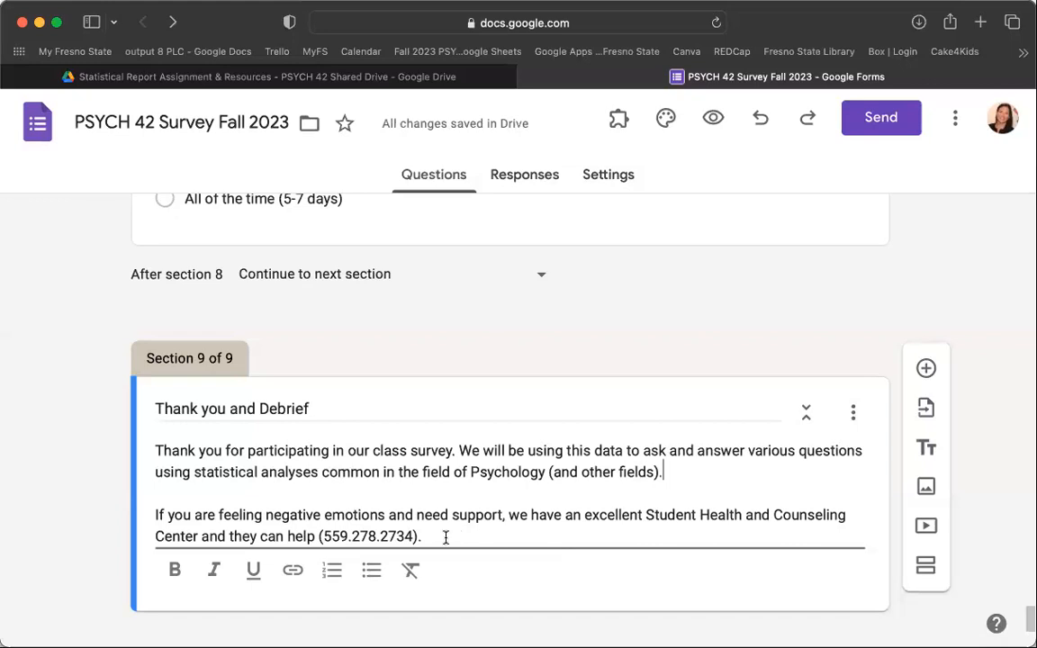
left_click(776, 335)
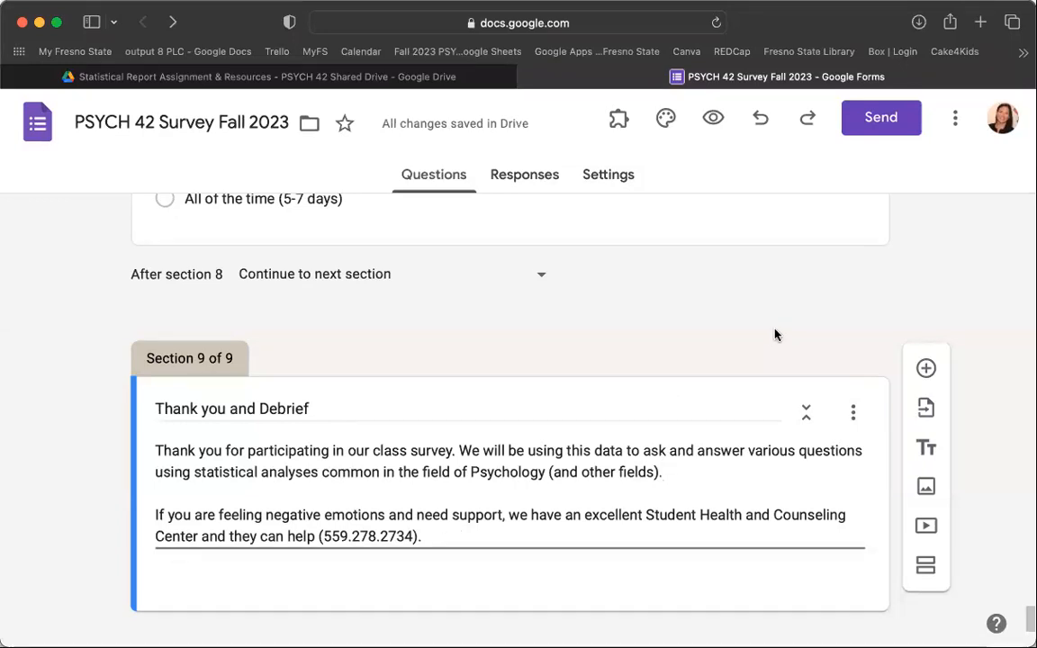
View the form's responses page and its presentation settings
scroll(734, 352, "up", 10)
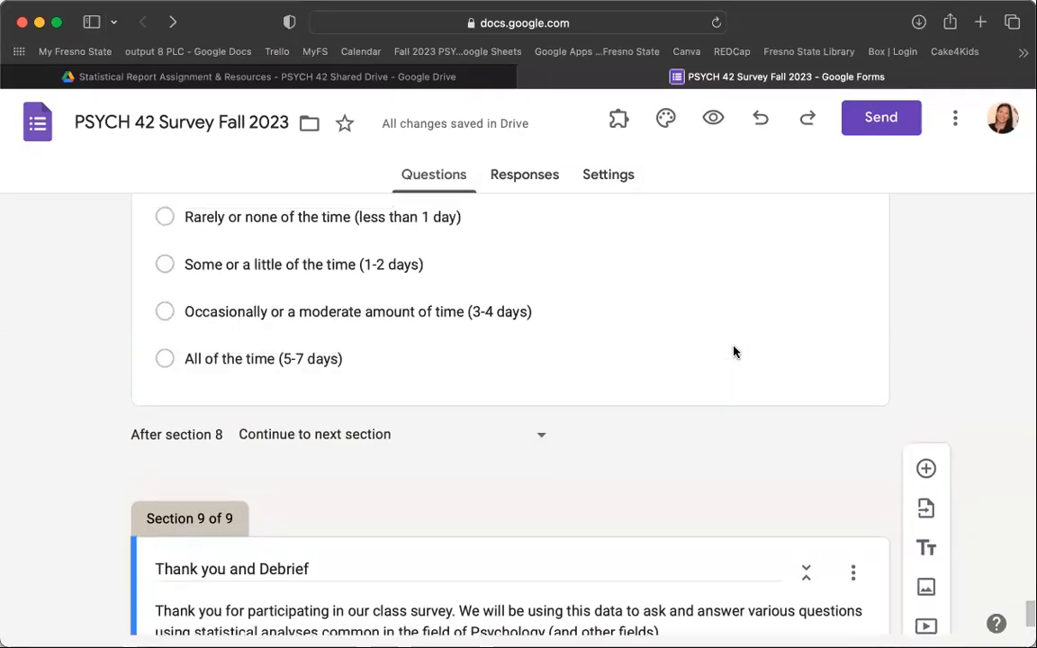
scroll(734, 351, "up", 15)
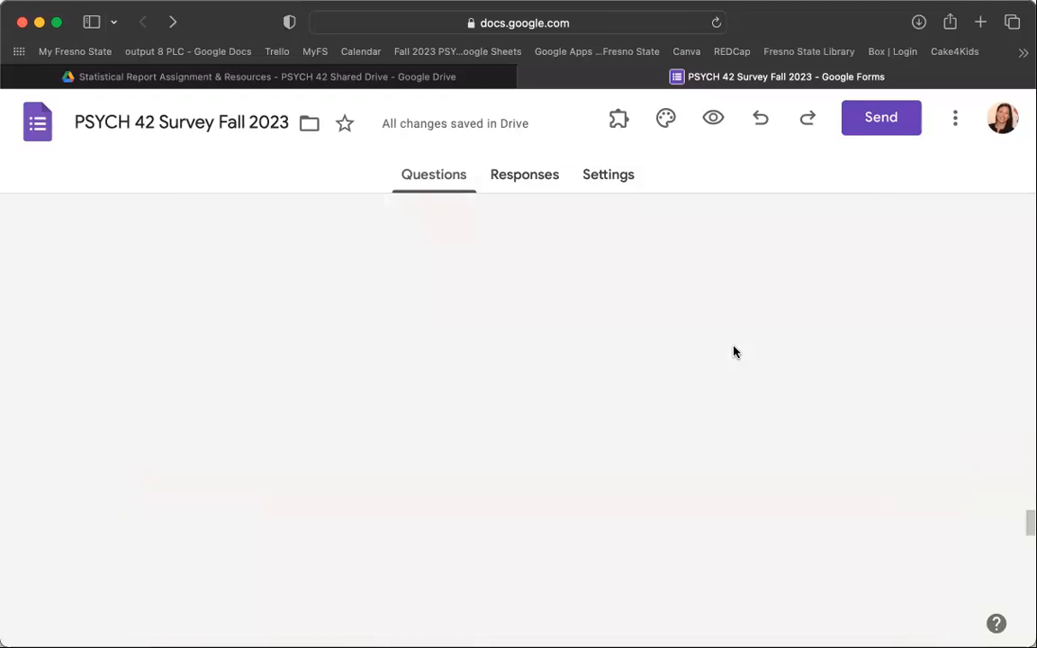
scroll(734, 351, "up", 10)
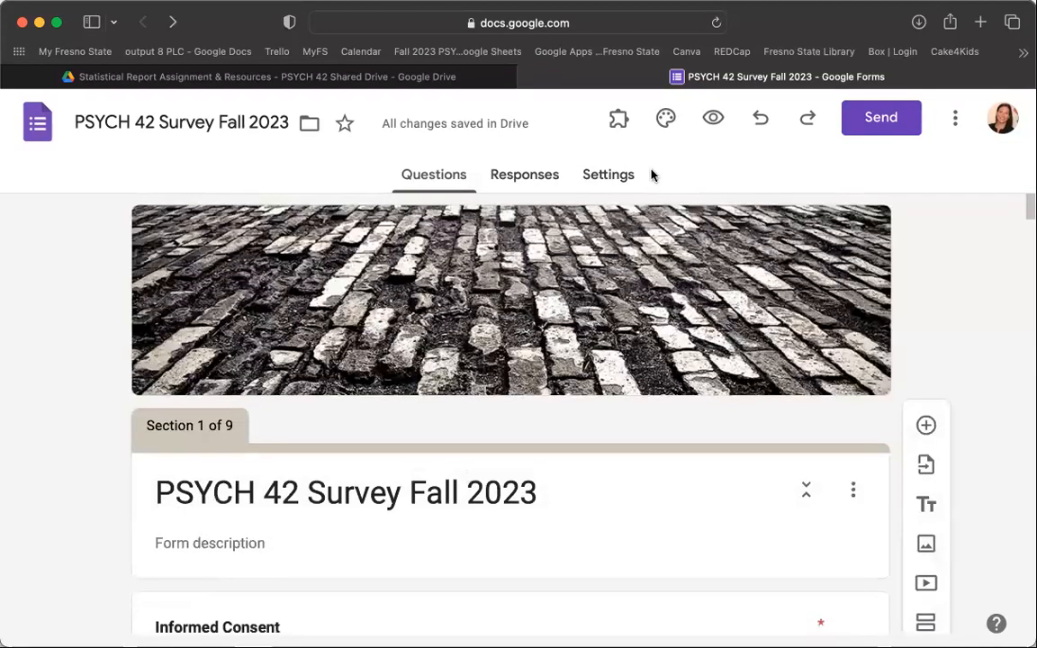
left_click(531, 183)
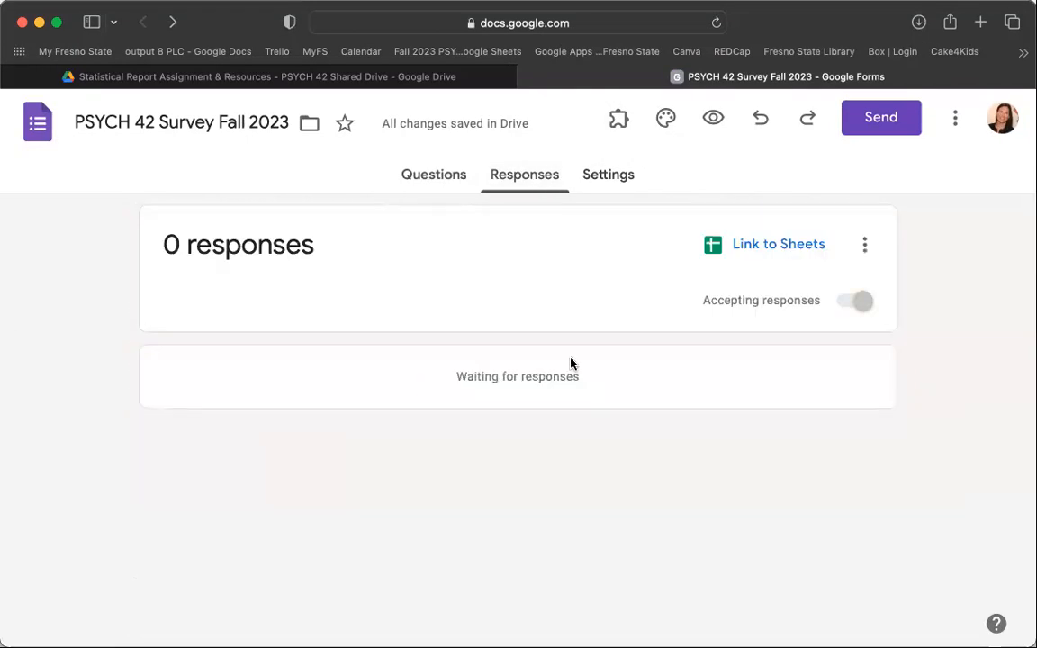
left_click(608, 180)
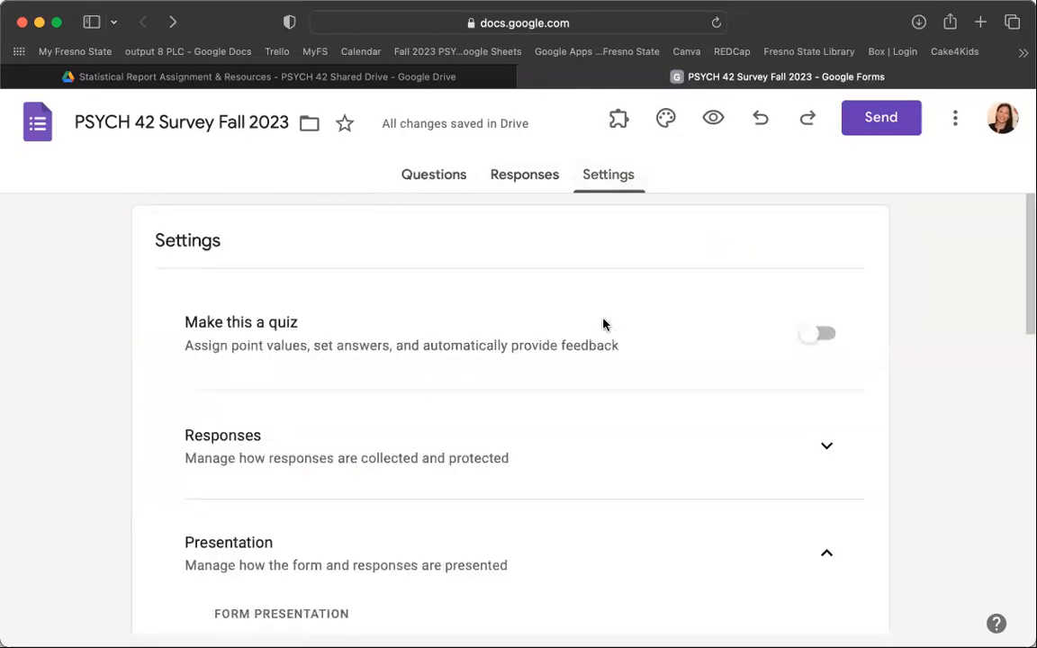
scroll(604, 324, "down", 3)
scroll(602, 324, "down", 3)
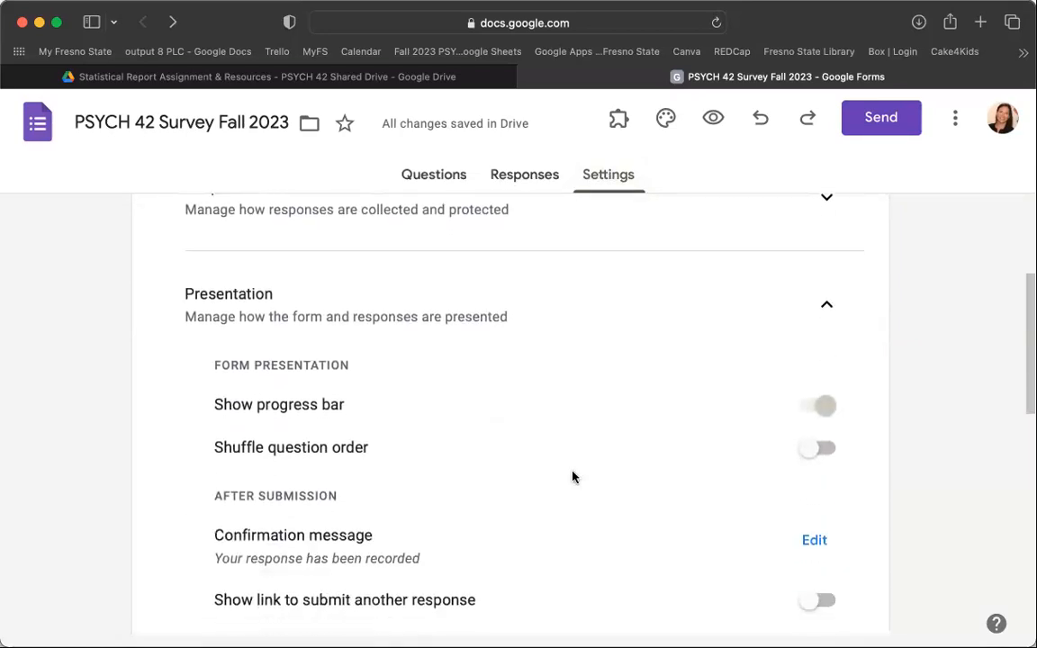
Replace the default confirmation message with "Thank you for participating, your response has been collected"
left_click(813, 541)
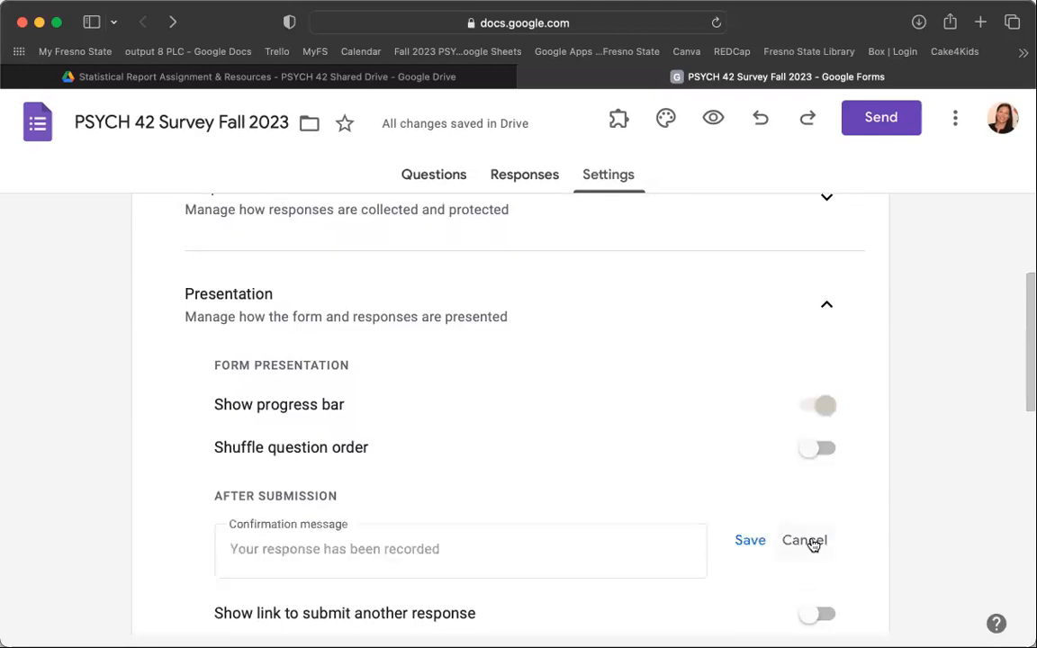
left_click(424, 551)
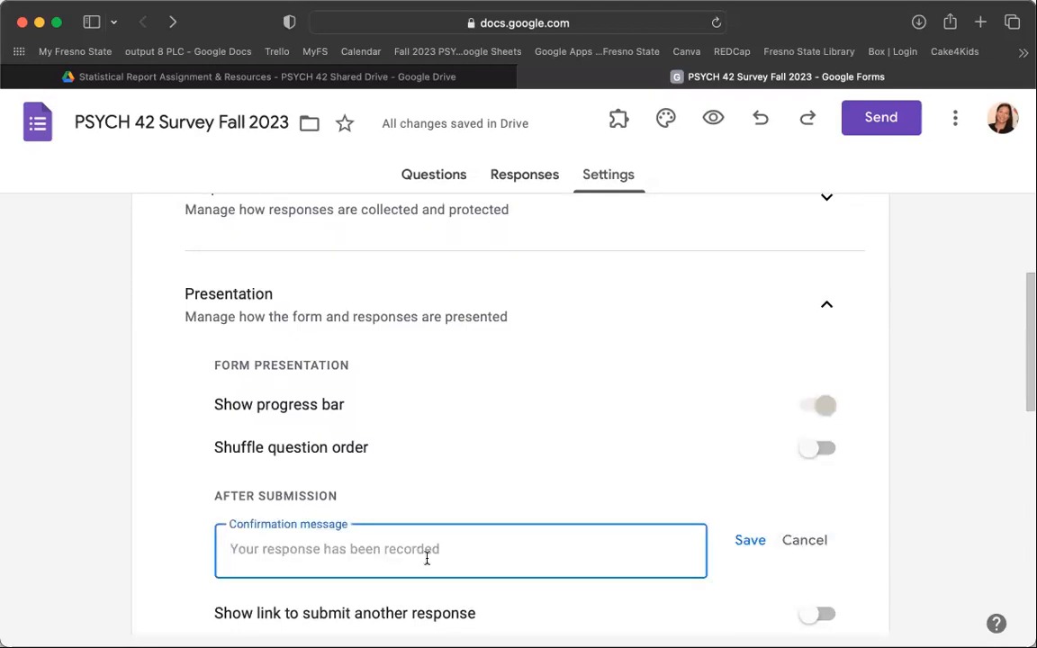
type("Thaml")
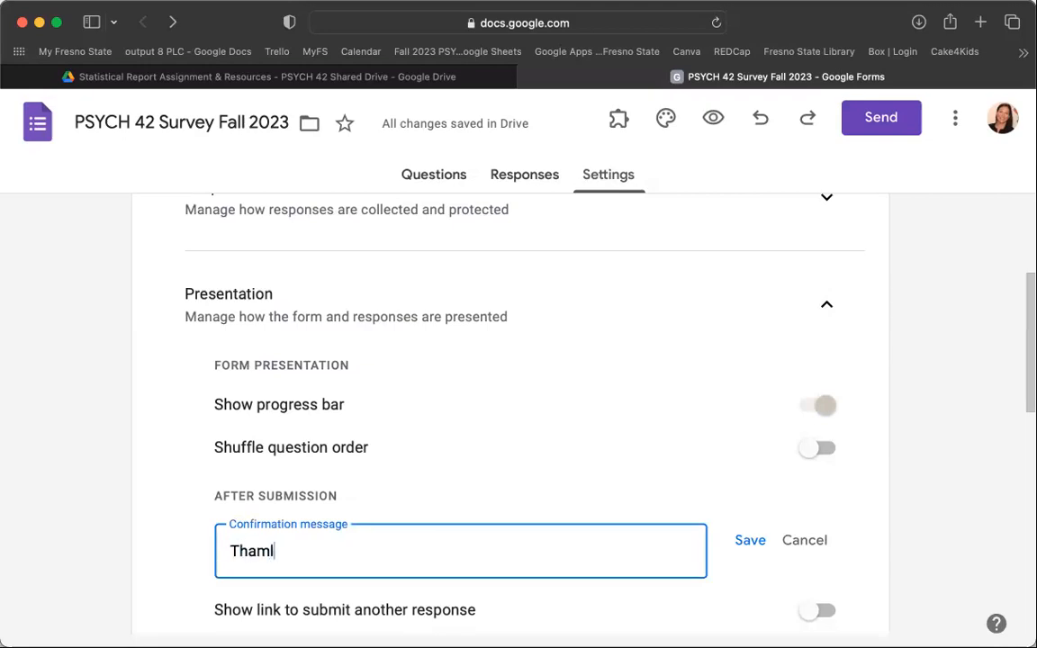
key("BackSpace")
key("BackSpace")
type("nk you for p")
type("artucipi")
key("BackSpace")
key("BackSpace")
key("BackSpace")
key("BackSpace")
key("BackSpace")
type("icipating")
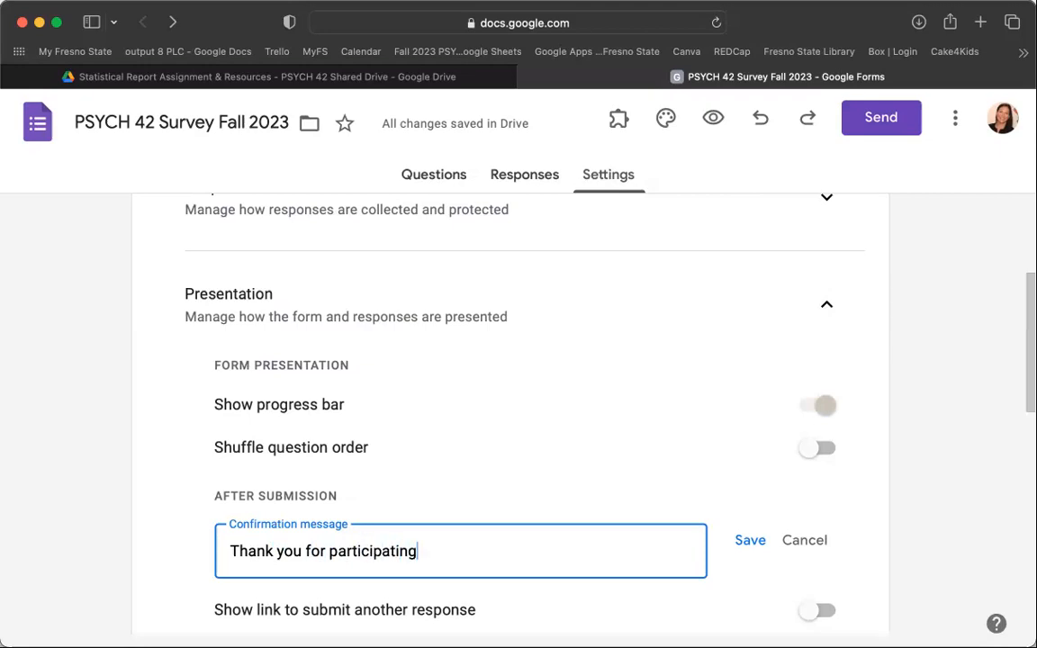
type(", your response has be")
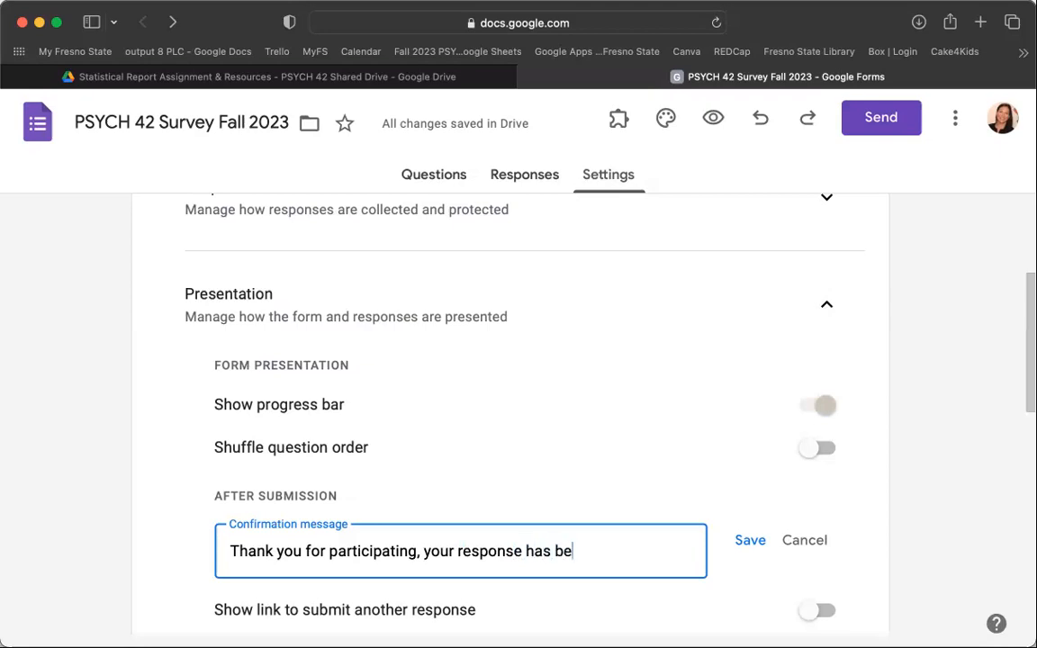
type("en collected")
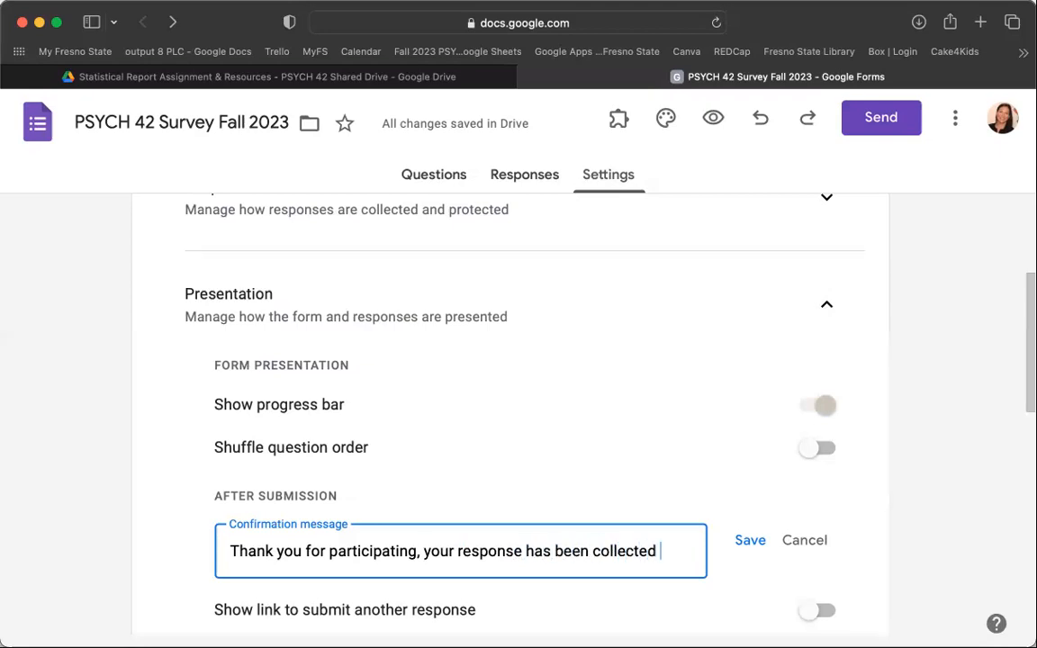
End the sentence with a period and start a second paragraph reading "If you are not at least 18 years old and a Fresno State full time student"
type(". If you were")
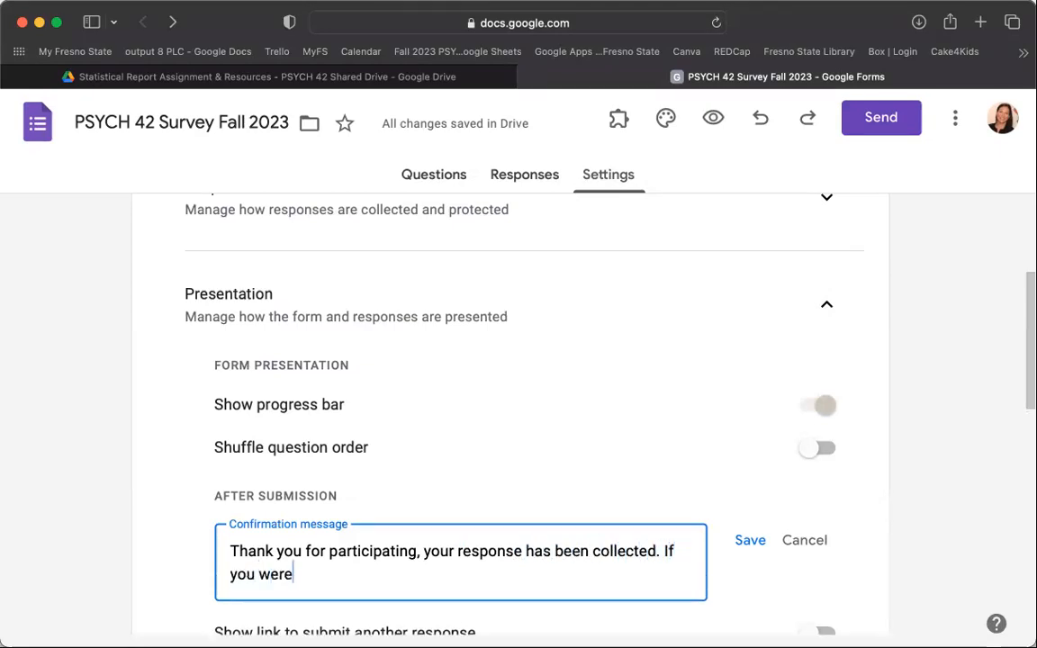
left_click(666, 551)
key("Return")
key("Return")
key("BackSpace")
key("BackSpace")
key("BackSpace")
key("BackSpace")
type("aren")
key("BackSpace")
type("not at least 18")
type(" te")
key("BackSpace")
key("BackSpace")
type("years old and a Fresno State full time sudents, were")
key("BackSpace")
key("BackSpace")
key("BackSpace")
key("BackSpace")
key("BackSpace")
key("BackSpace")
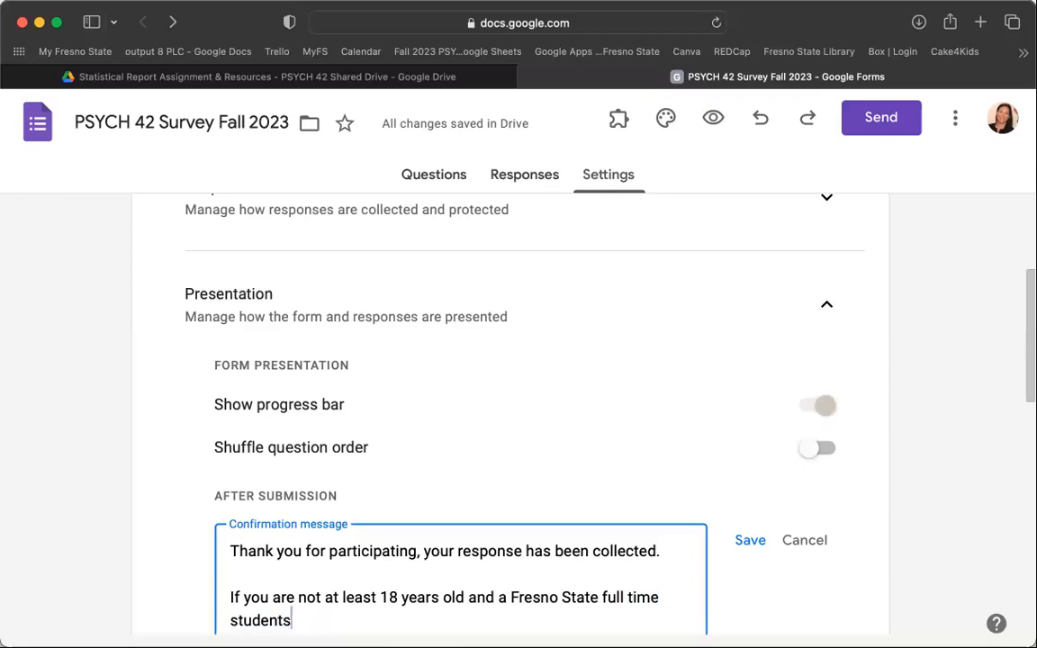
key("BackSpace")
Complete the second paragraph with ", you were sent to the end of the survey as you don't meet the survey criteria."
type(", you were sent to the end of the survey.")
key("BackSpace")
key("BackSpace")
key("BackSpace")
key("BackSpace")
key("BackSpace")
type("rvey as you don't mee")
key("BackSpace")
key("BackSpace")
key("BackSpace")
type("meet the survey criteria.")
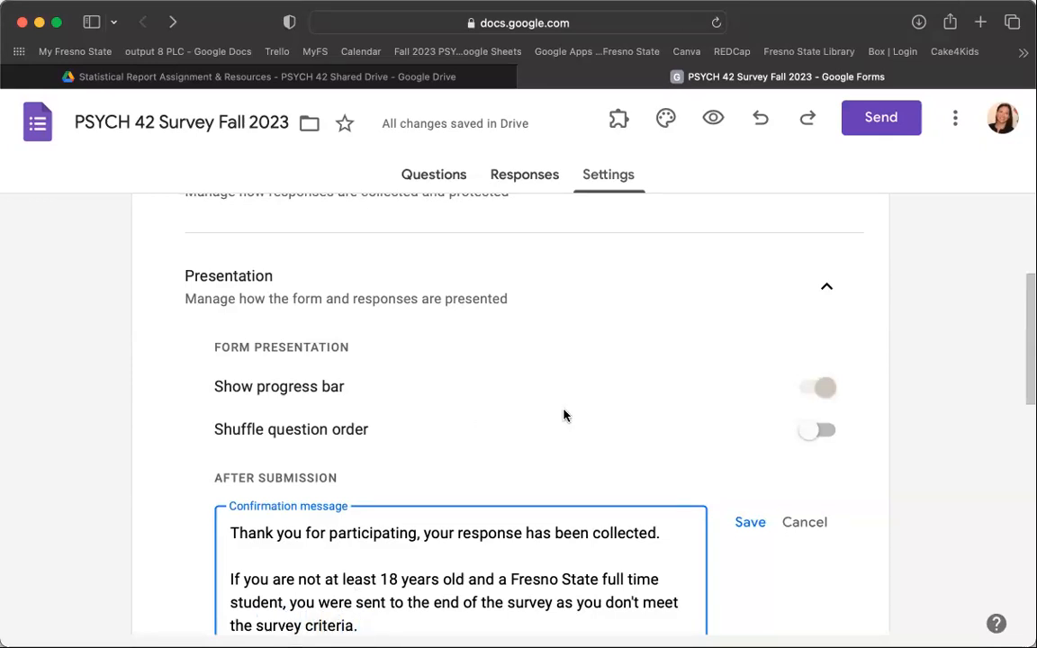
Review the remaining presentation settings and save the new confirmation message
scroll(605, 393, "down", 3)
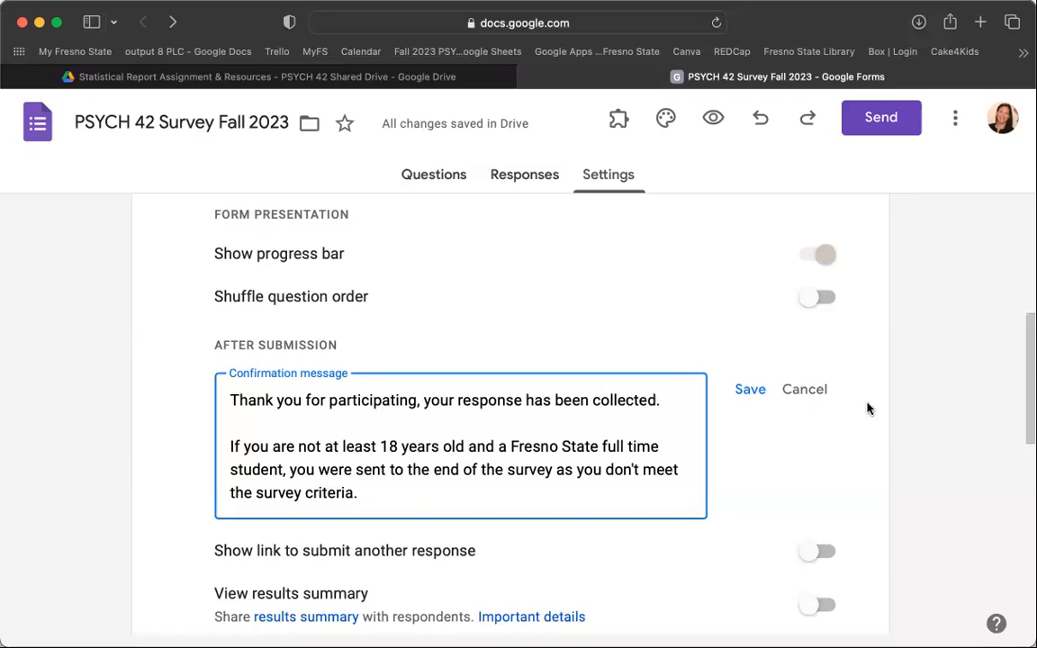
left_click(917, 399)
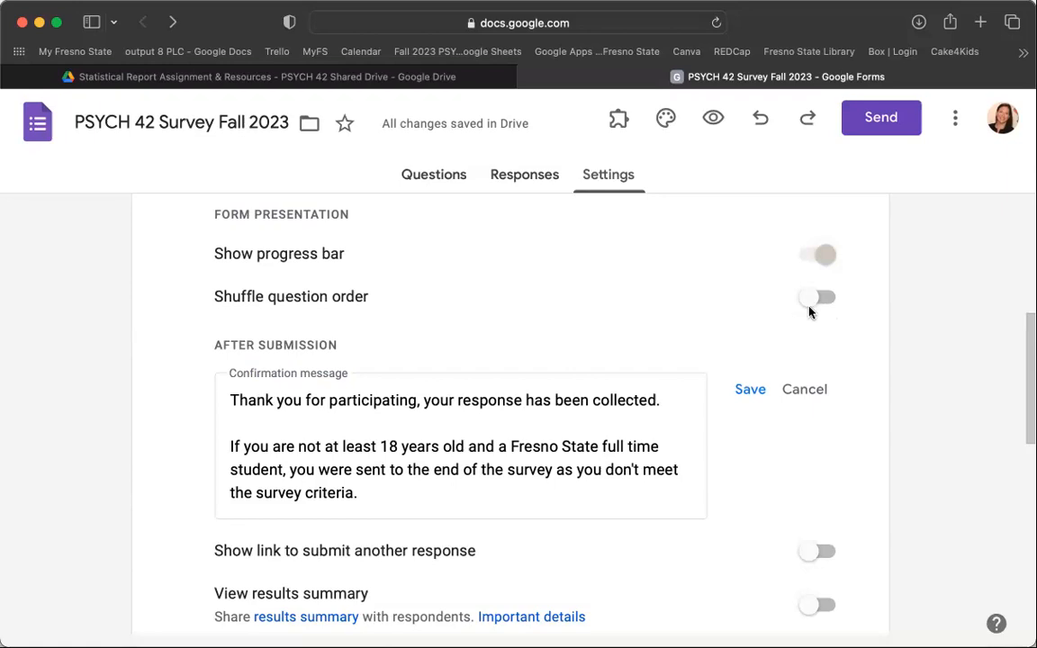
scroll(879, 349, "down", 5)
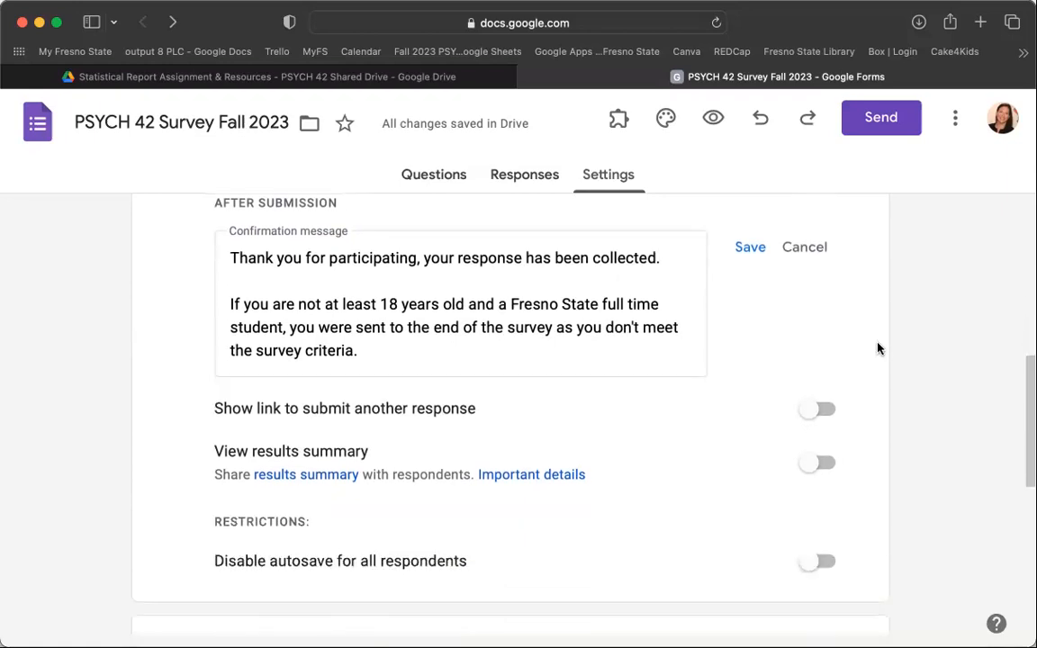
scroll(895, 326, "down", 3)
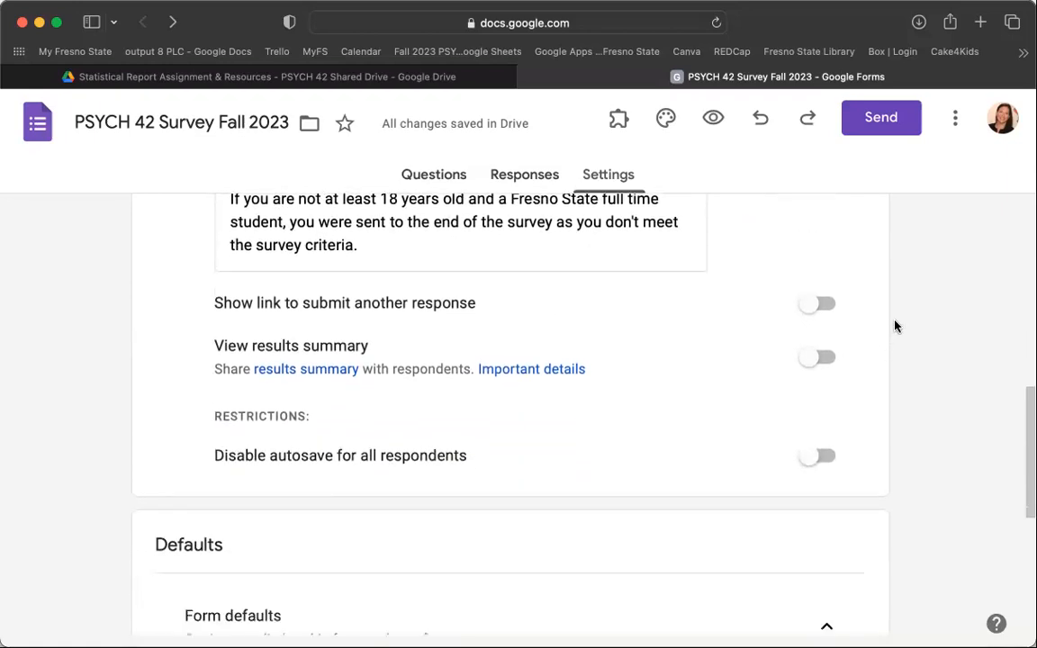
scroll(895, 326, "up", 10)
scroll(895, 326, "down", 6)
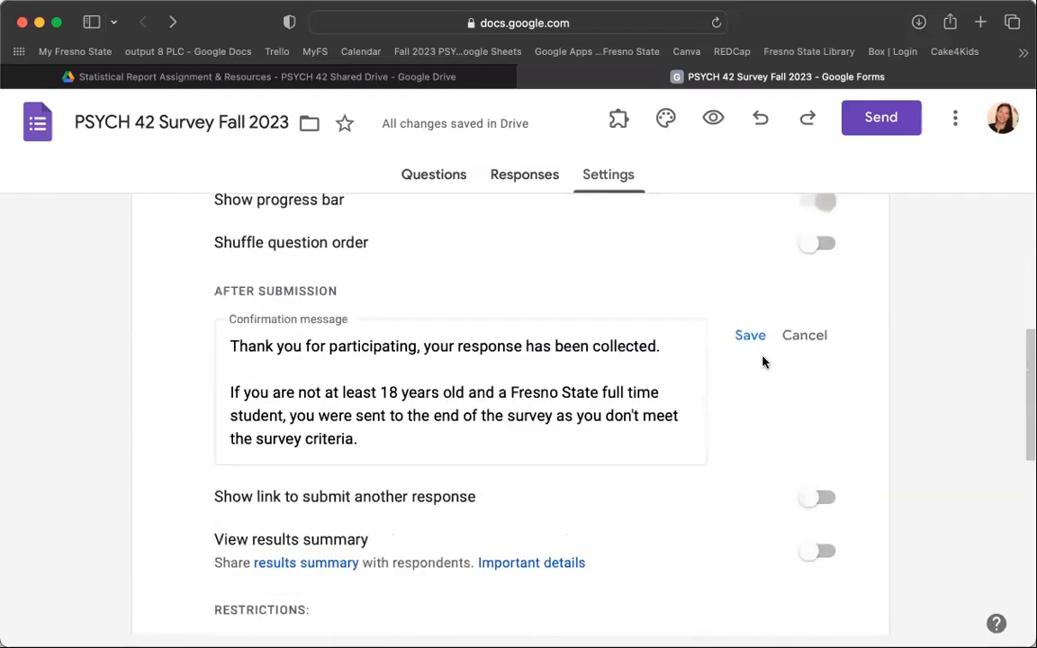
left_click(749, 339)
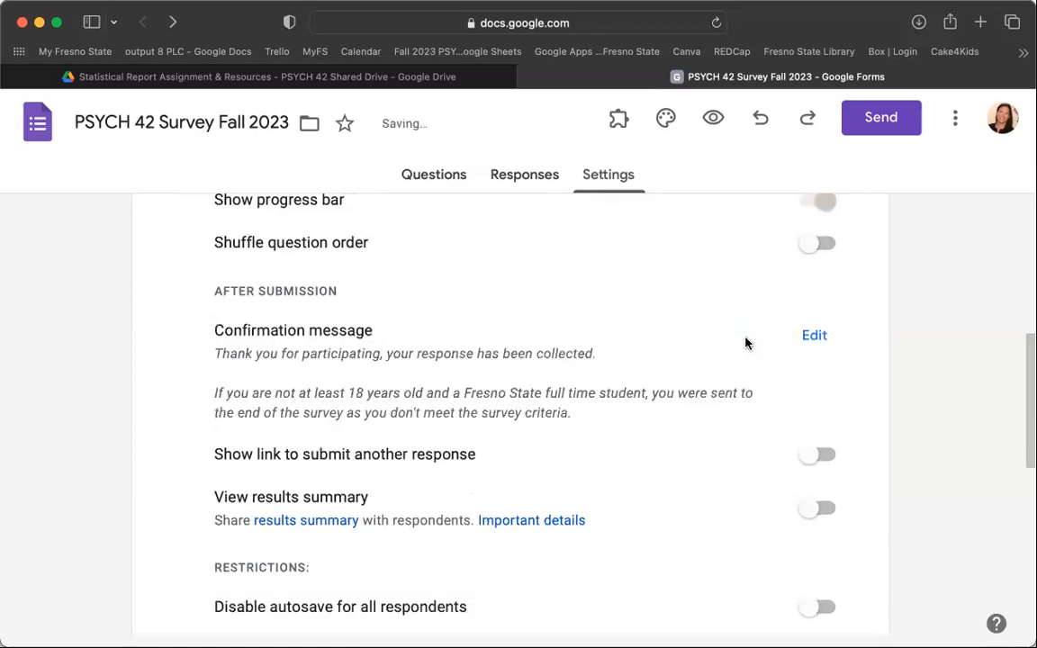
Examine which section each answer leads to in the informed consent question and the "Are you at least 18 years old?" question
scroll(928, 407, "up", 6)
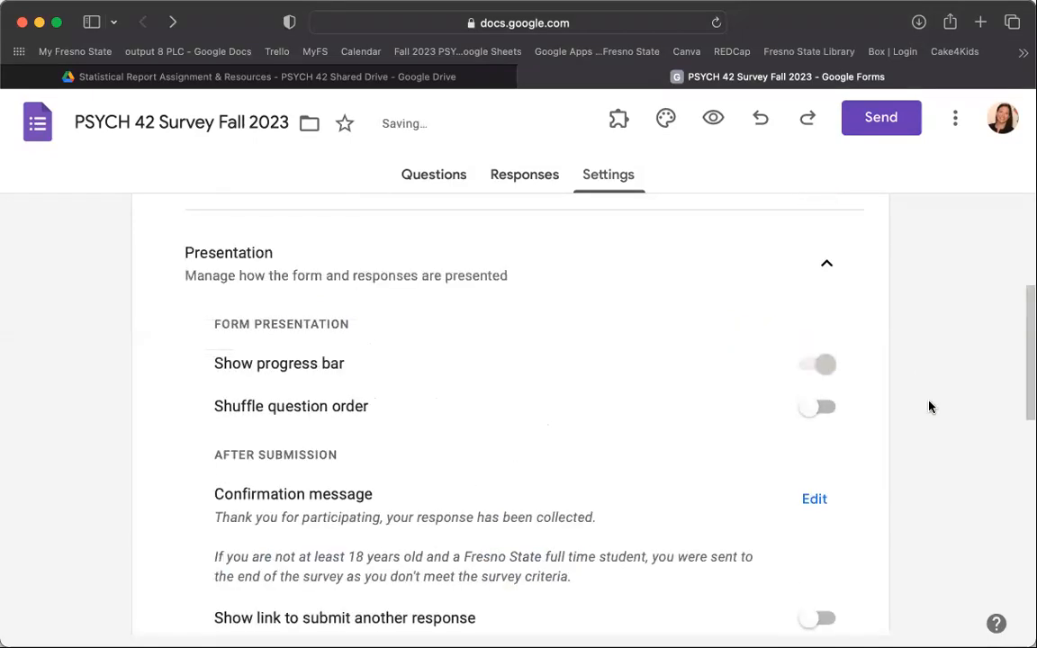
left_click(429, 177)
scroll(509, 310, "down", 10)
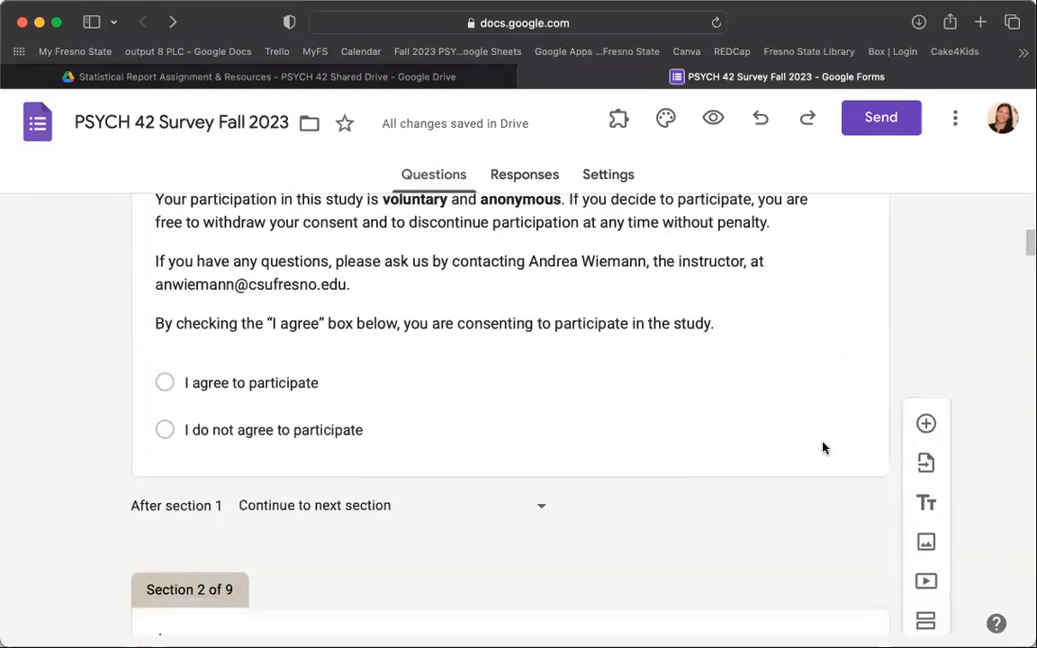
left_click(823, 448)
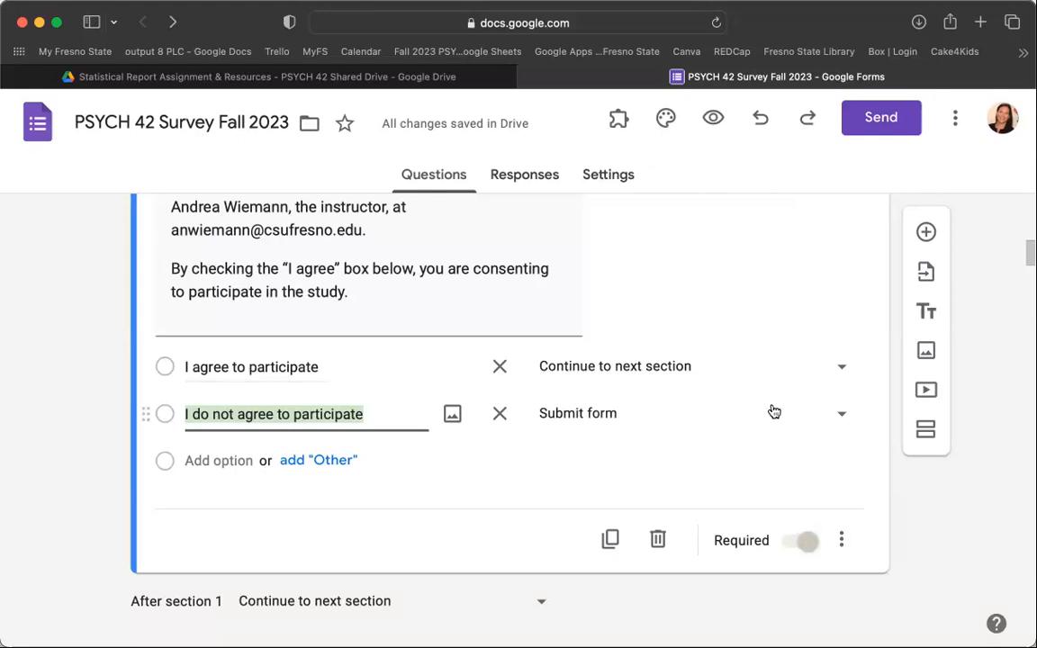
scroll(854, 427, "down", 5)
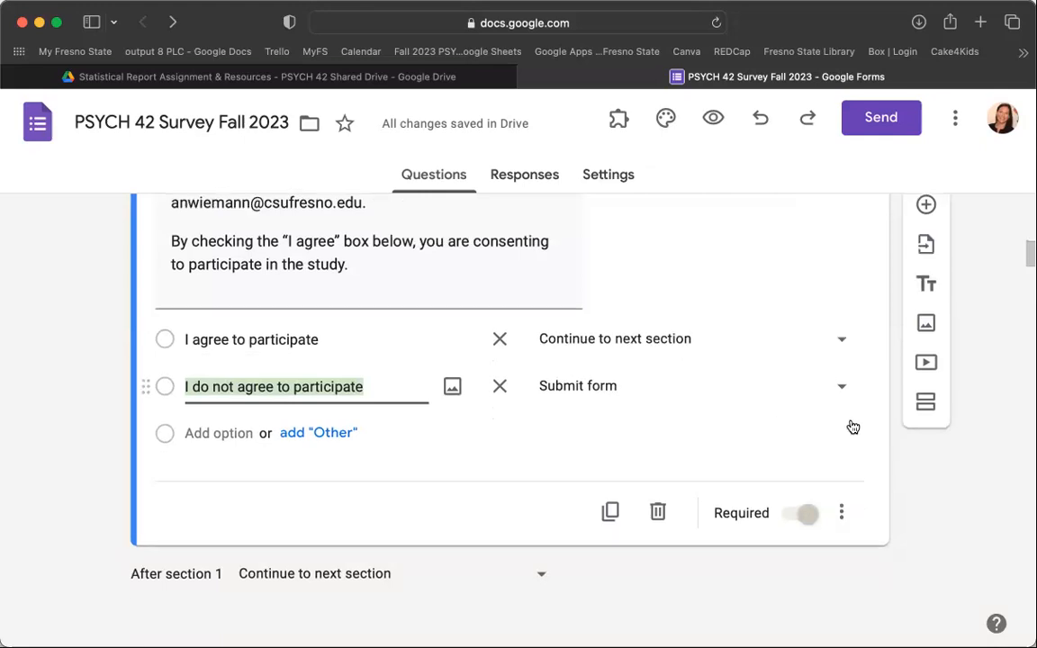
scroll(854, 427, "down", 6)
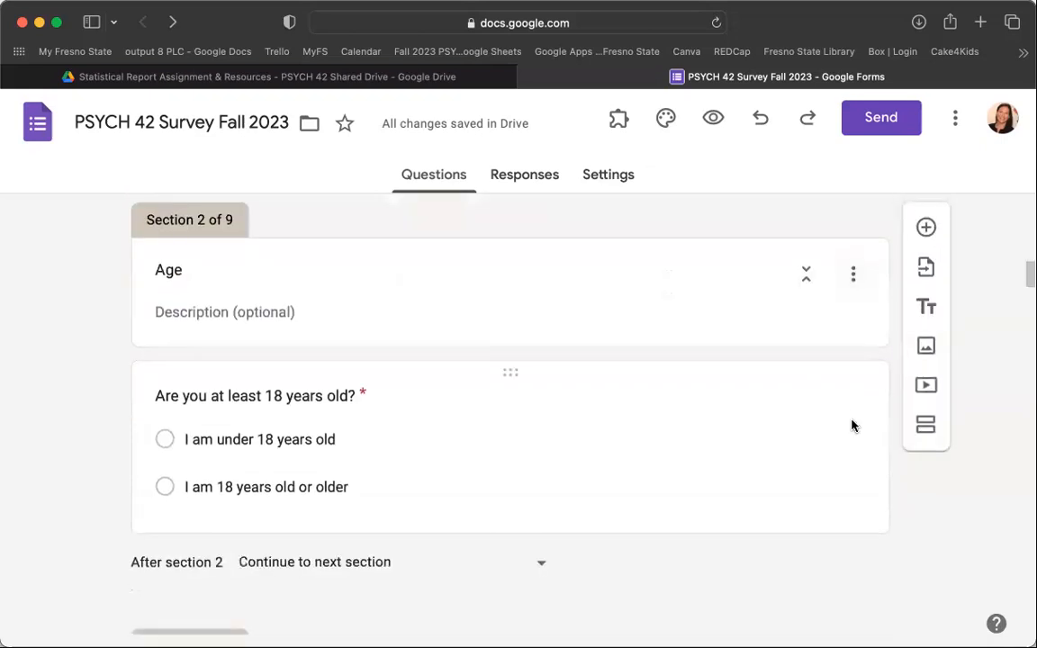
left_click(853, 424)
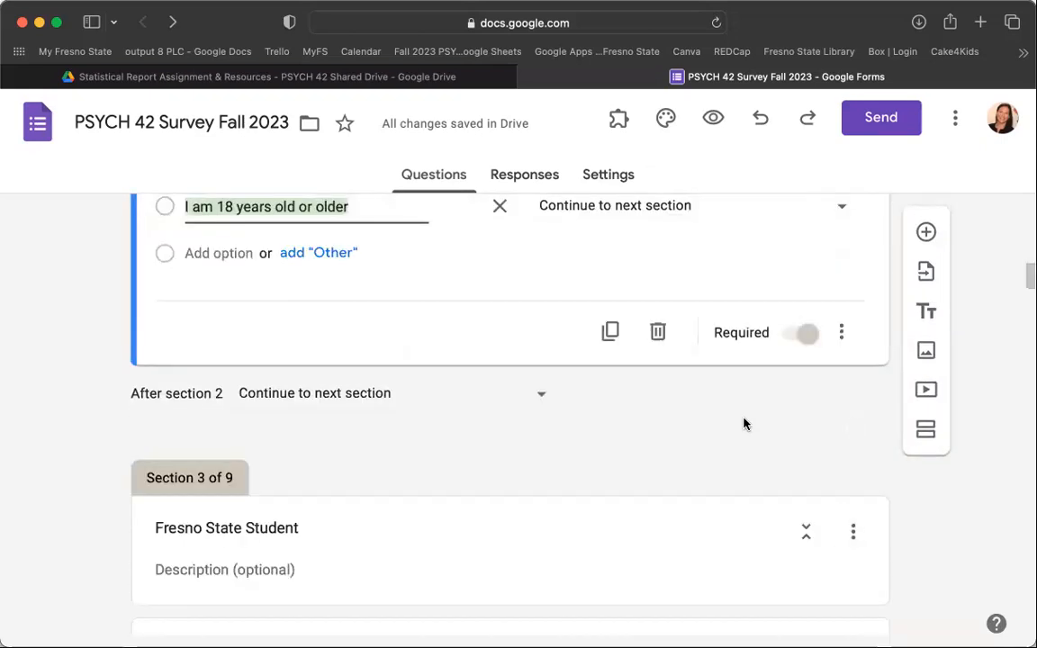
scroll(743, 423, "up", 4)
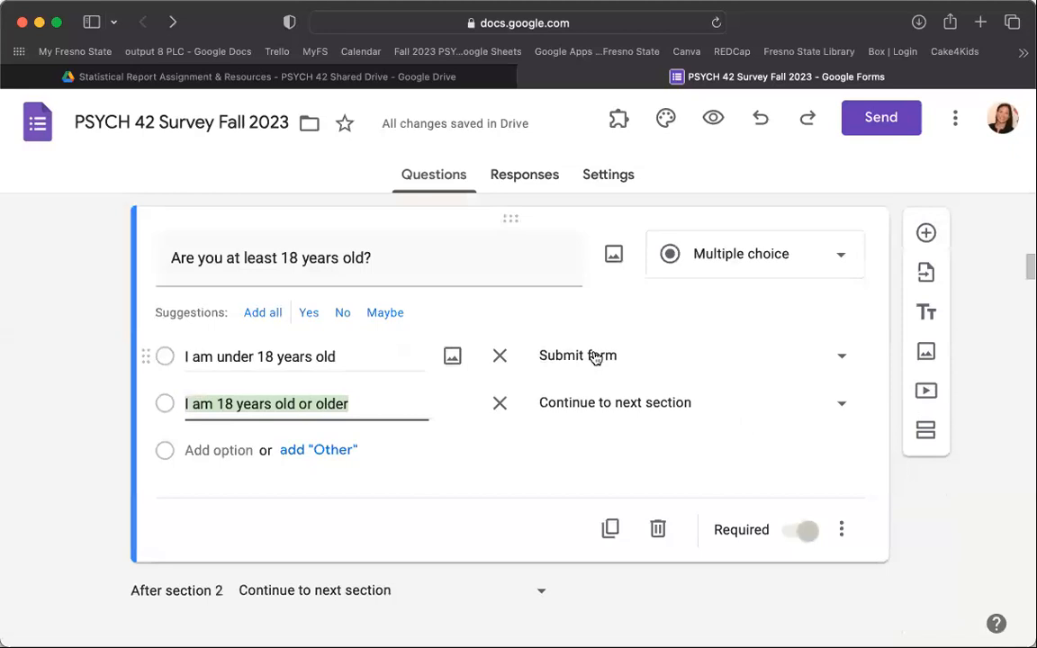
Examine which section each answer leads to in the full-time student question and the gender identity question
scroll(747, 371, "down", 8)
scroll(747, 370, "down", 3)
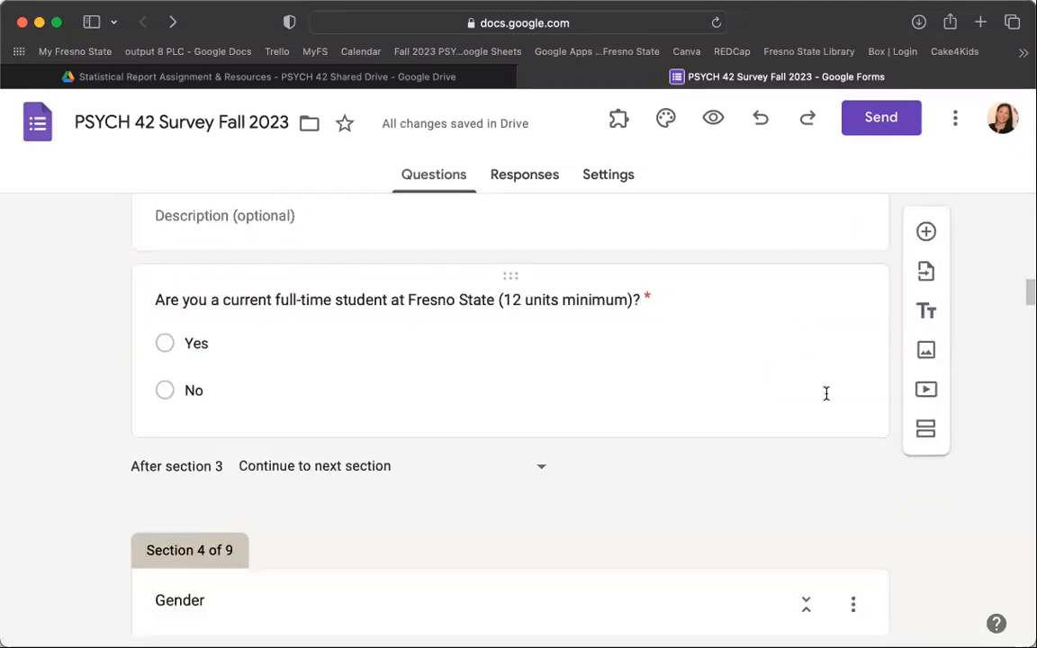
left_click(825, 394)
scroll(402, 459, "up", 3)
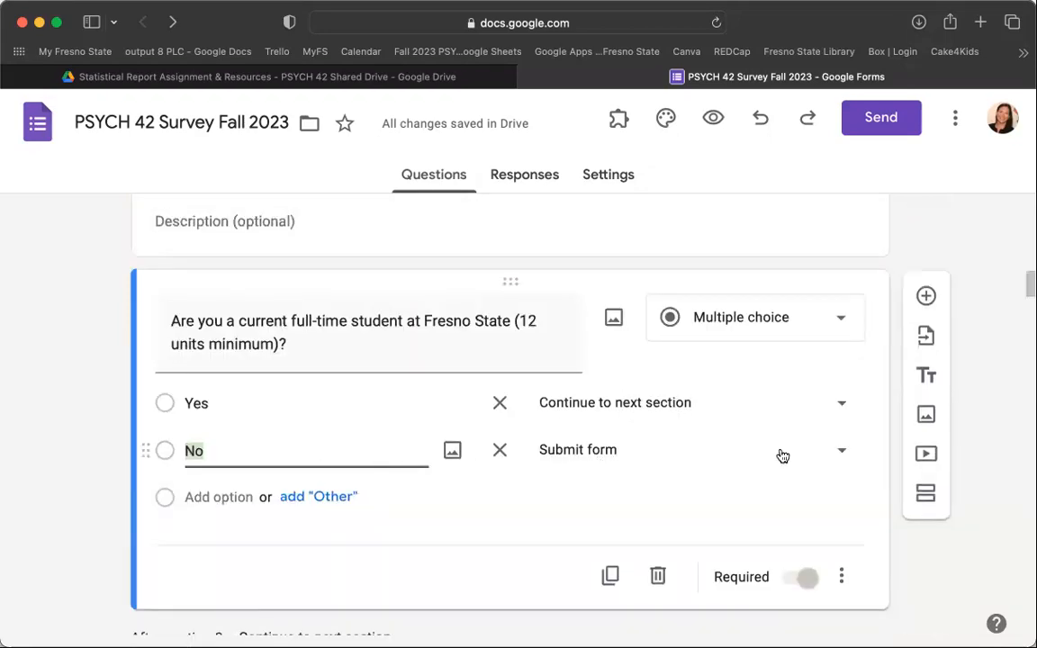
scroll(849, 457, "down", 10)
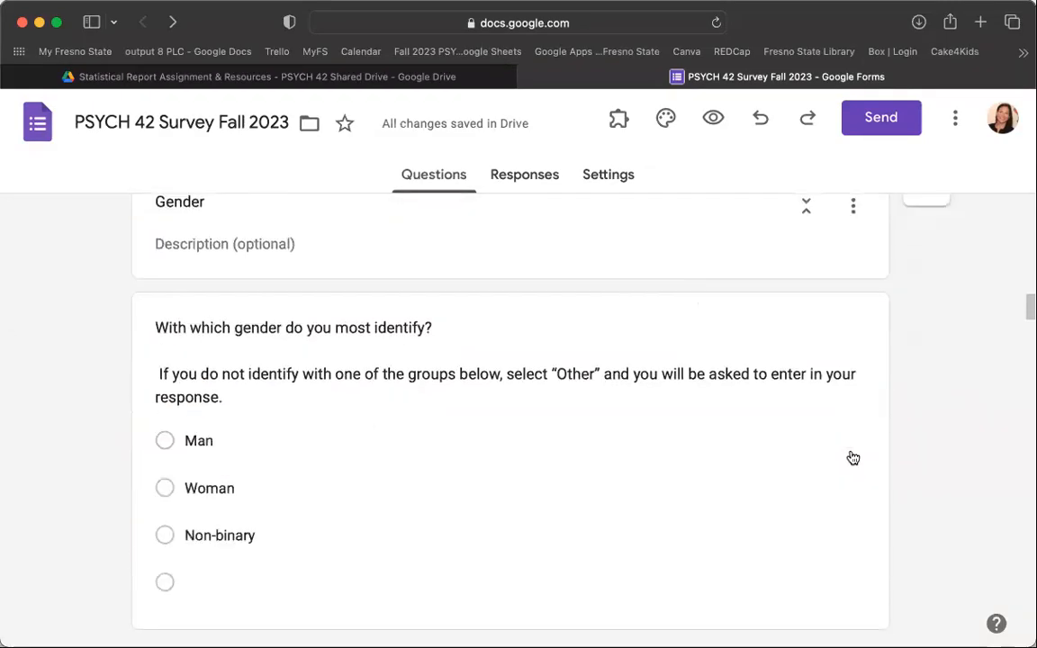
left_click(867, 467)
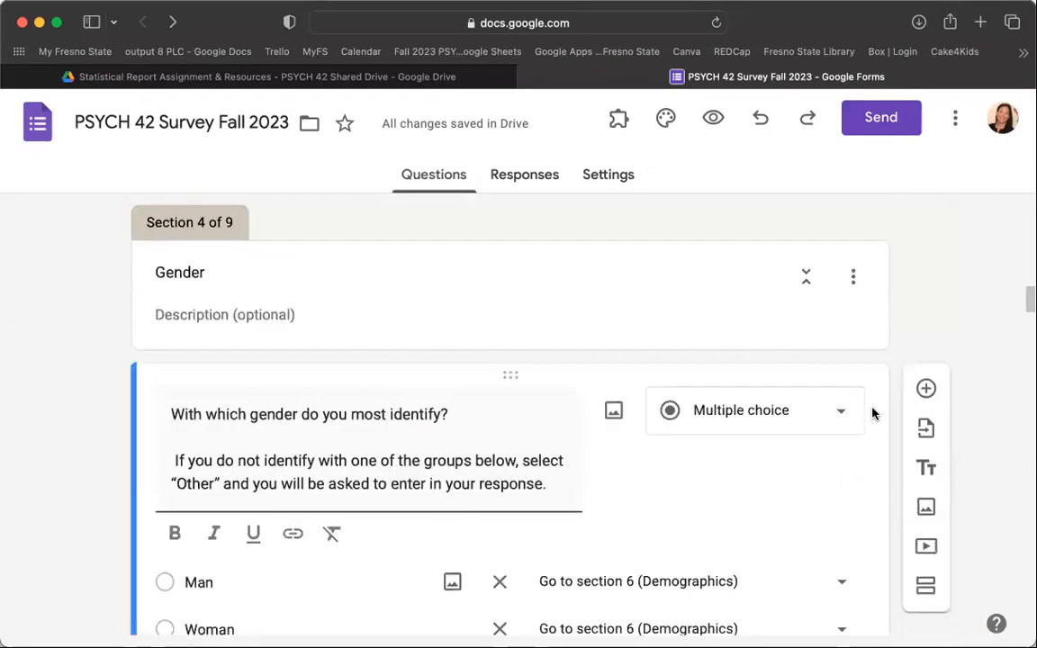
scroll(871, 413, "up", 3)
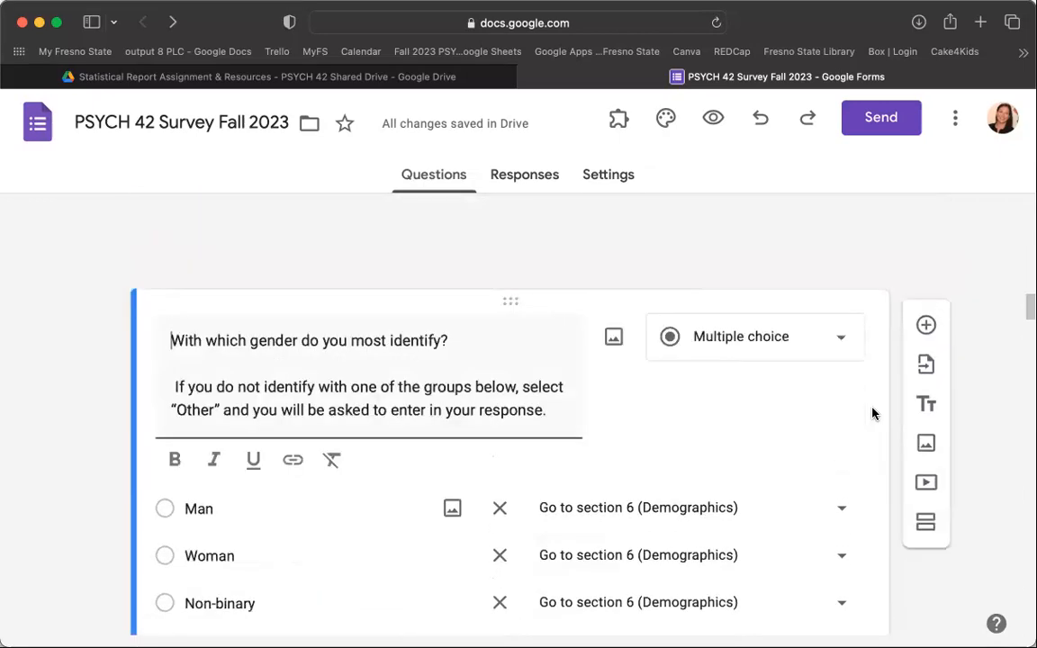
scroll(872, 413, "down", 5)
scroll(872, 414, "down", 1)
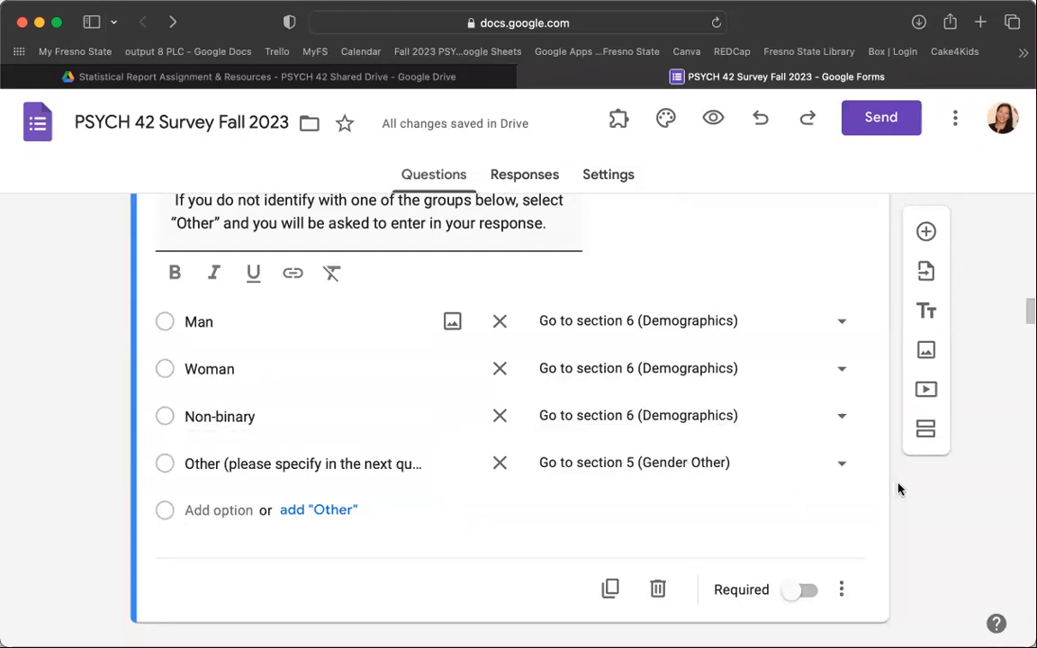
Examine the short-answer question in the Gender Other section and where the form goes after that section
scroll(899, 488, "down", 5)
scroll(899, 489, "down", 4)
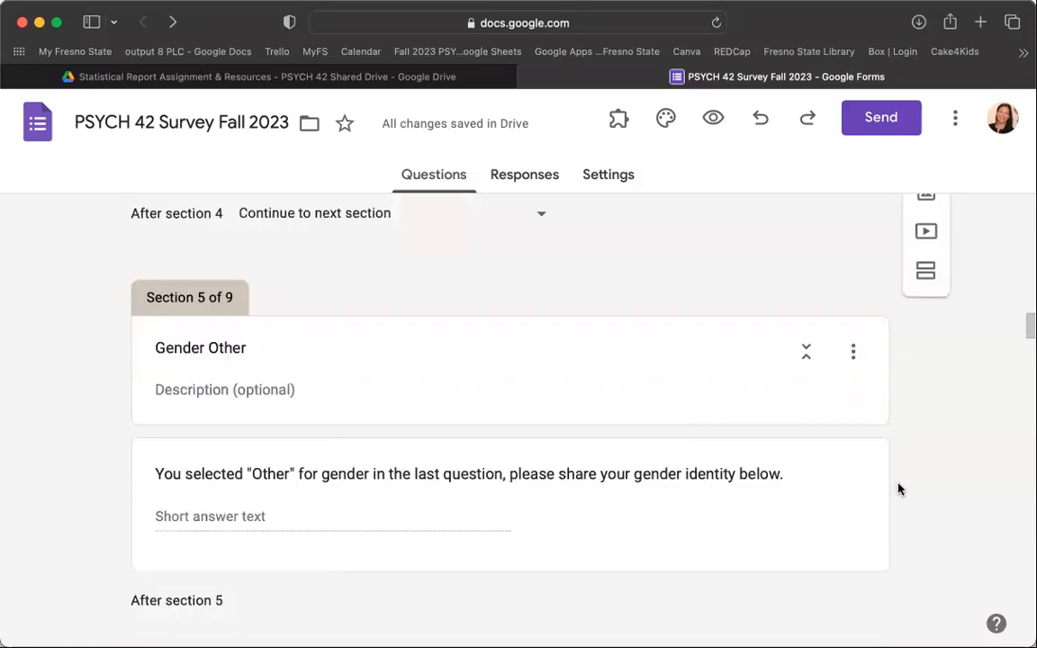
scroll(856, 508, "down", 1)
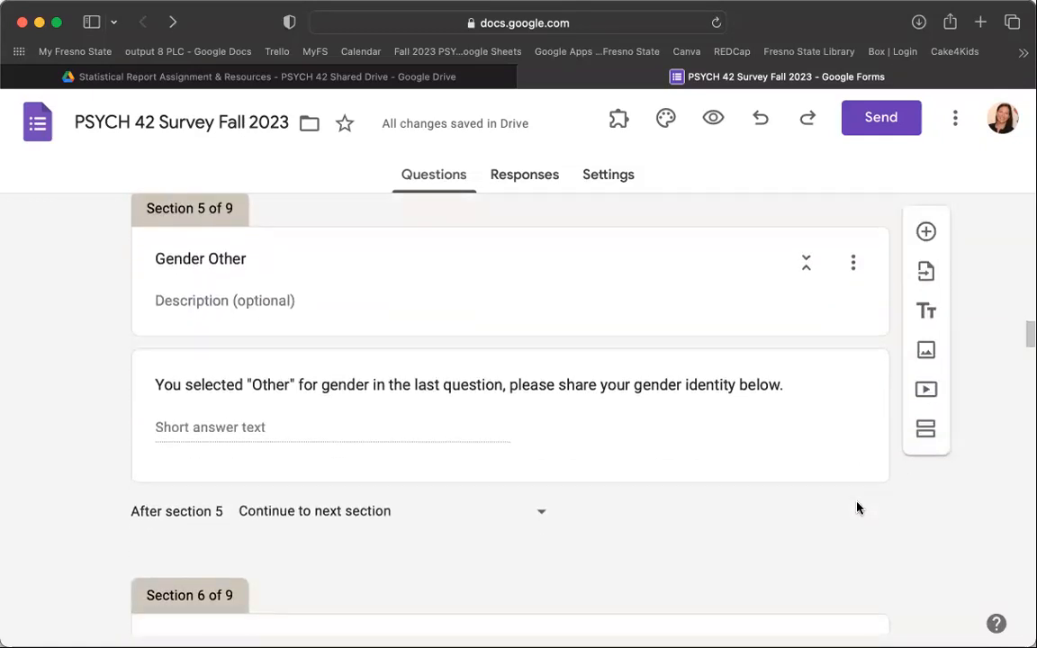
left_click(876, 415)
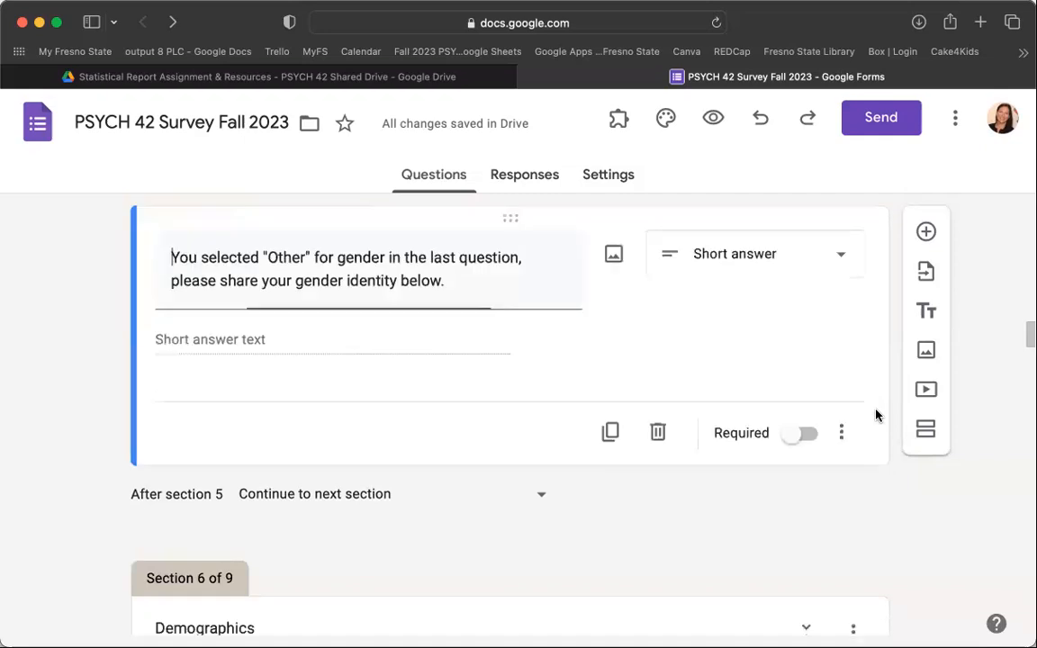
scroll(902, 470, "down", 2)
scroll(902, 470, "down", 5)
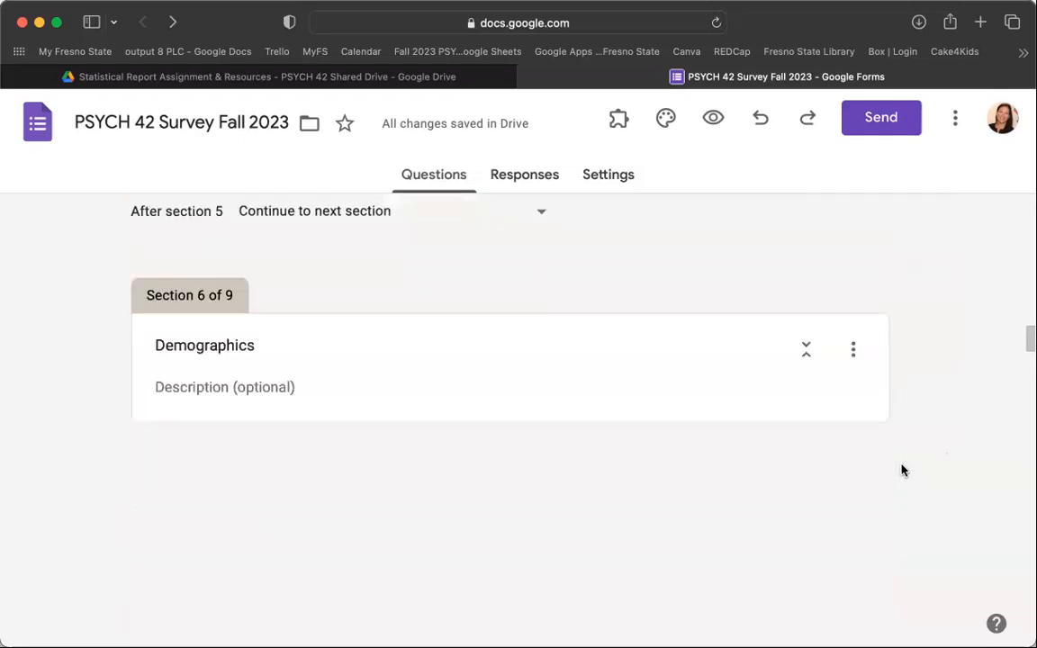
Examine the response validation of the GPA question and the weekly work hours question in the Demographics section
scroll(985, 369, "down", 1)
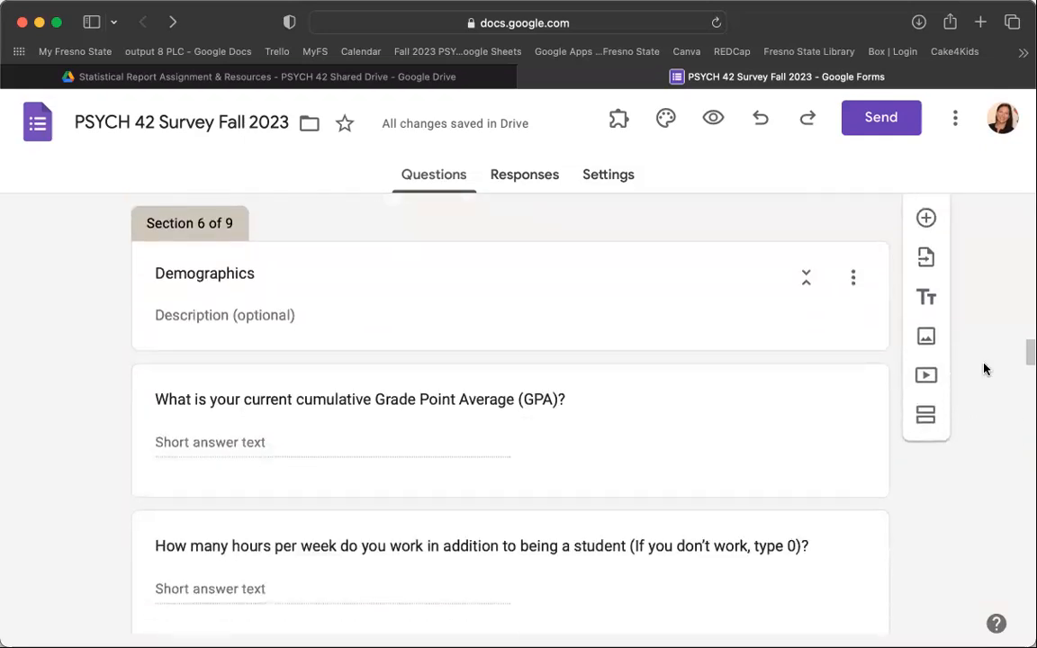
left_click(860, 469)
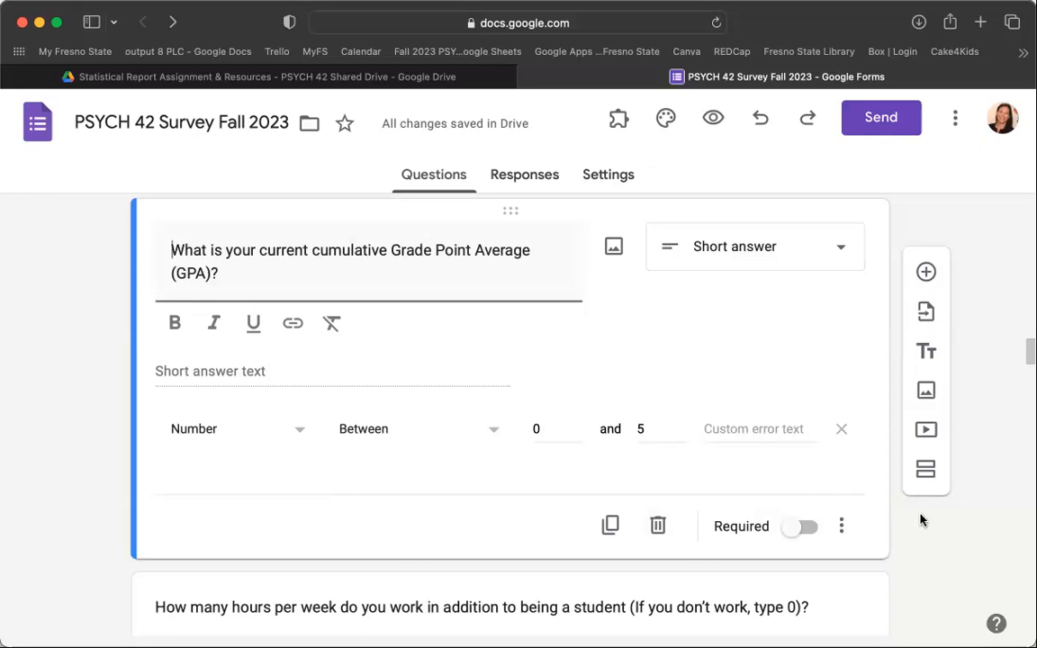
scroll(929, 515, "down", 1)
scroll(929, 515, "down", 3)
scroll(927, 512, "down", 3)
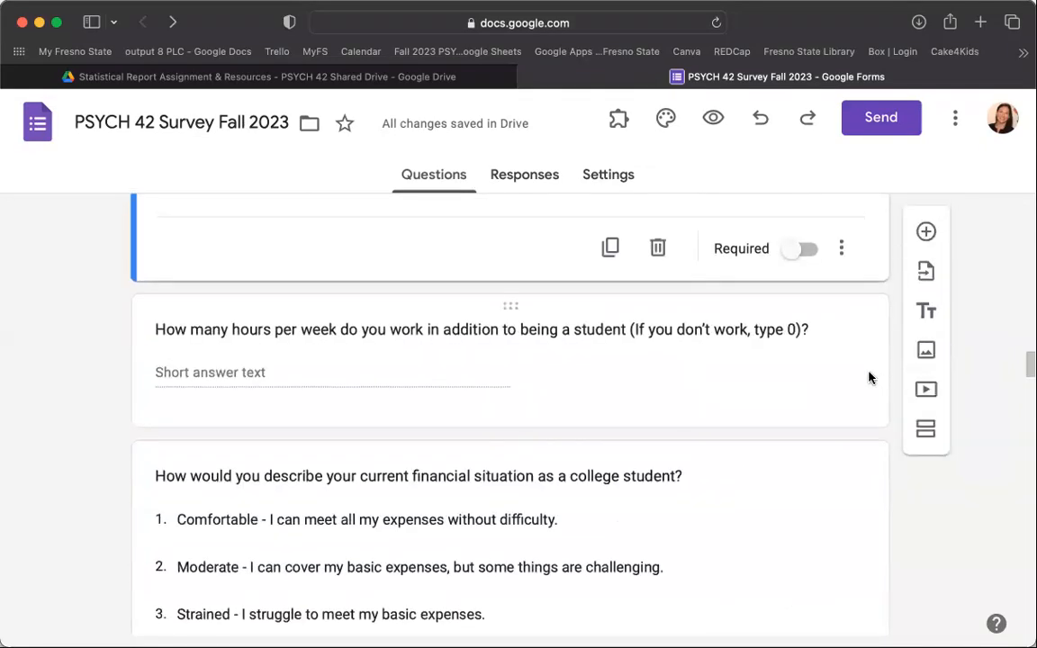
left_click(869, 377)
scroll(859, 409, "down", 3)
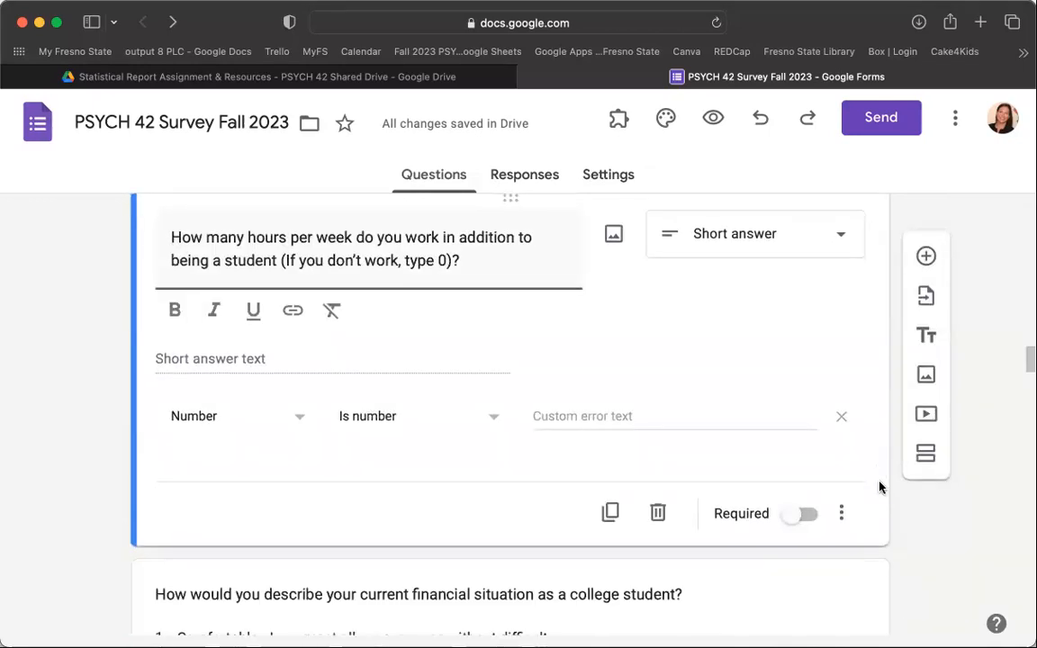
Change the question about the current financial situation as a college student to the Multiple choice type
scroll(879, 481, "down", 6)
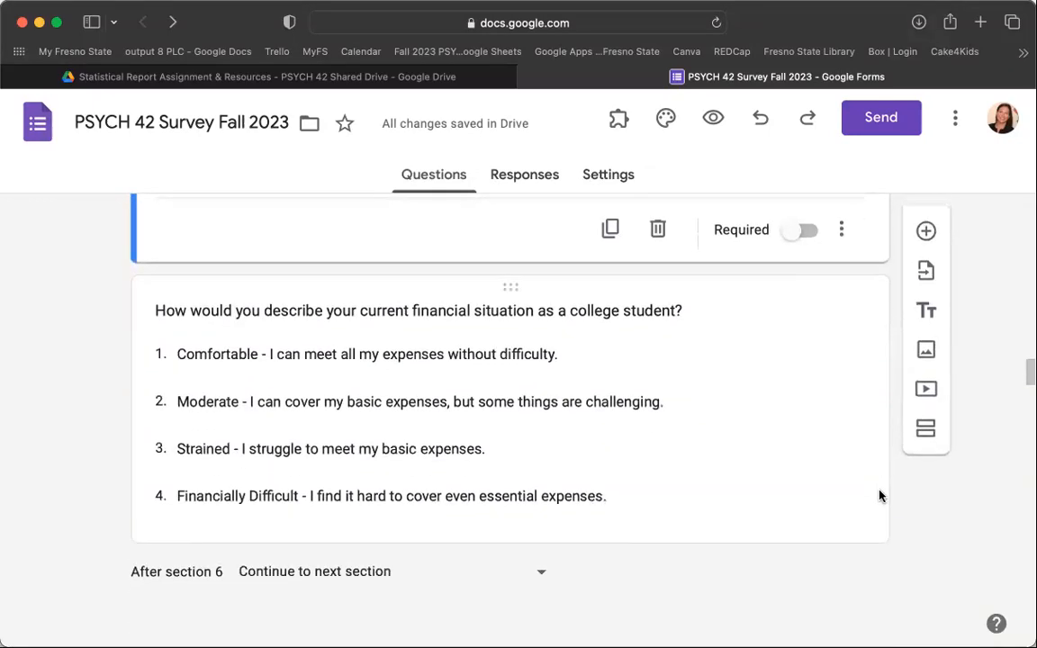
left_click(880, 496)
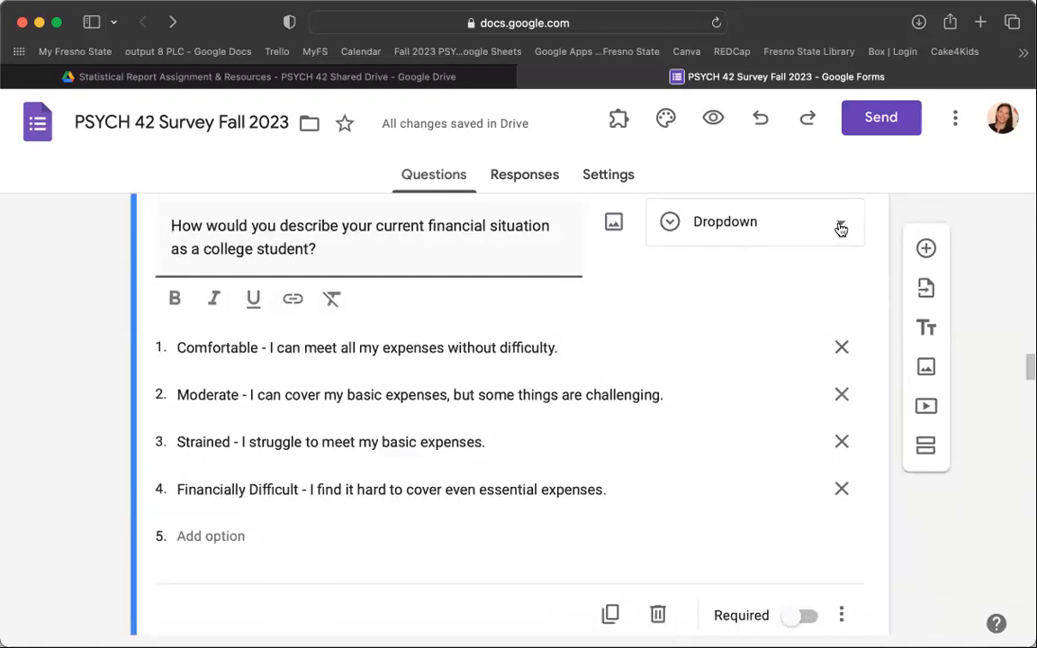
left_click(841, 228)
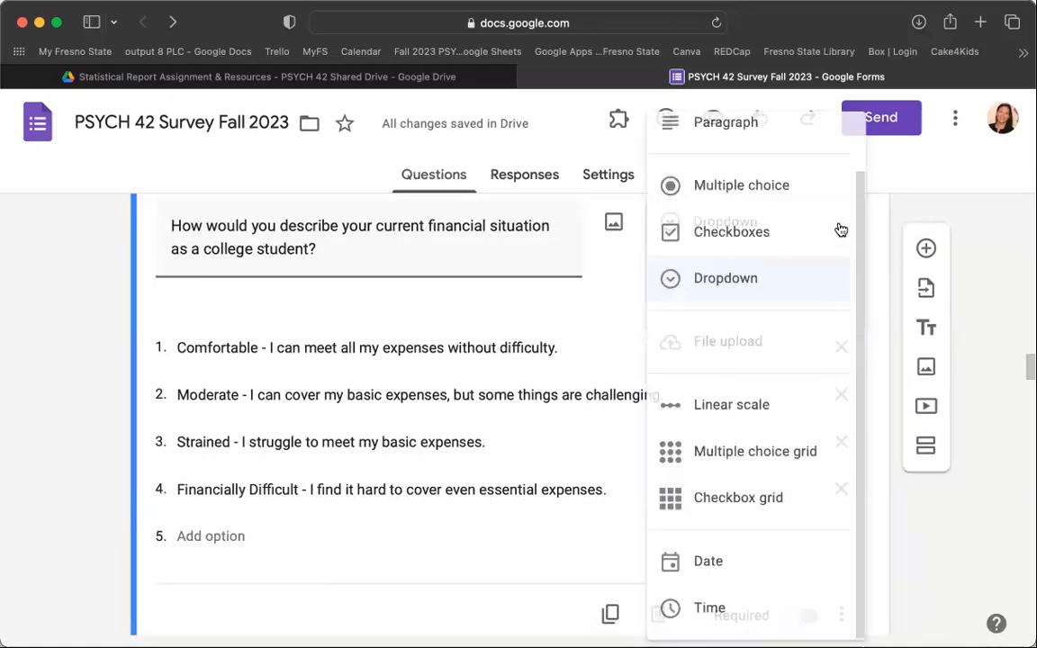
left_click(720, 186)
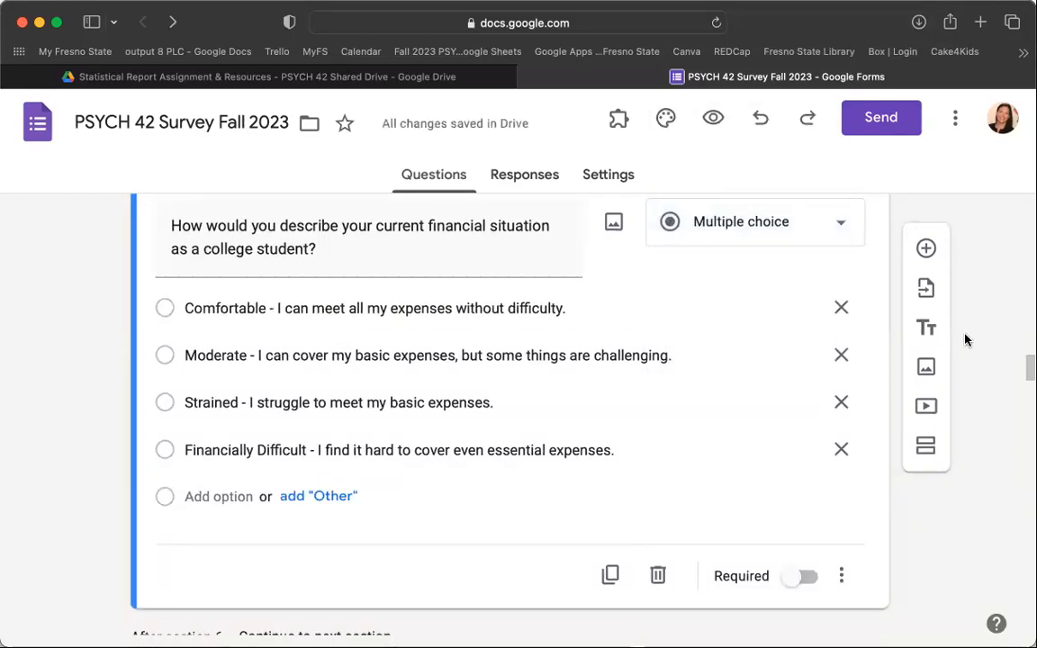
left_click(846, 232)
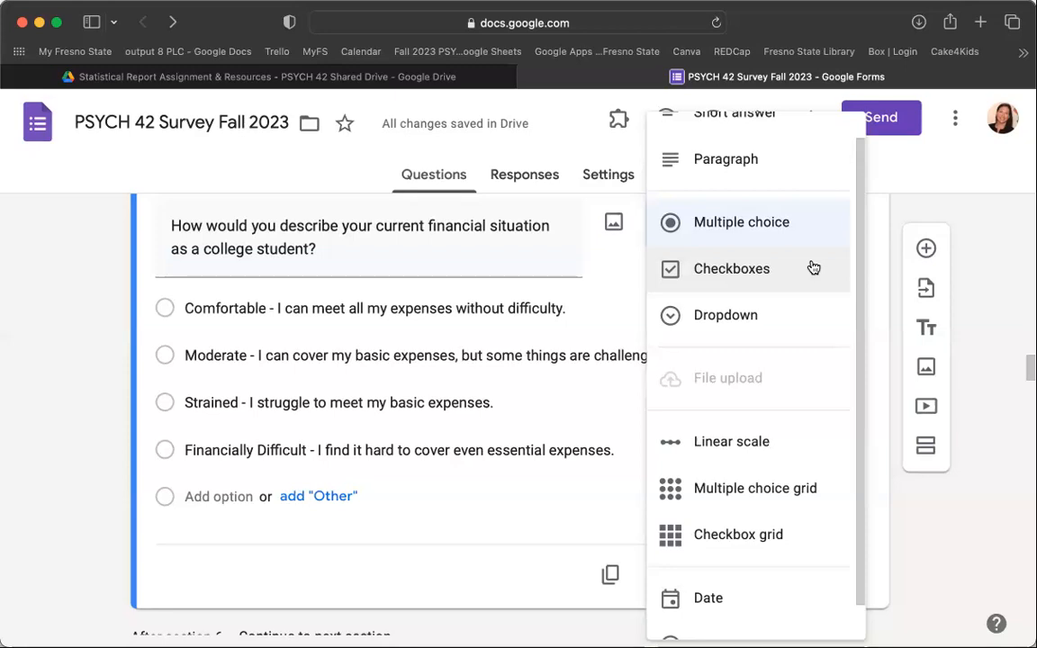
left_click(890, 242)
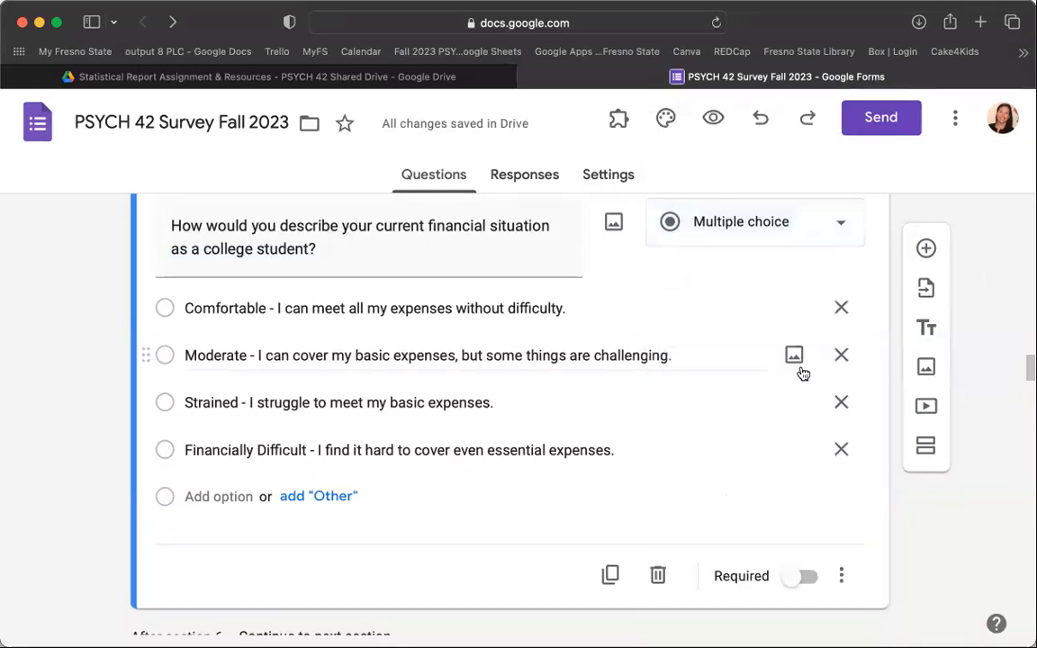
Review the Stress section's instructions, its questions with their answer options and where the form goes after the section
scroll(803, 373, "down", 5)
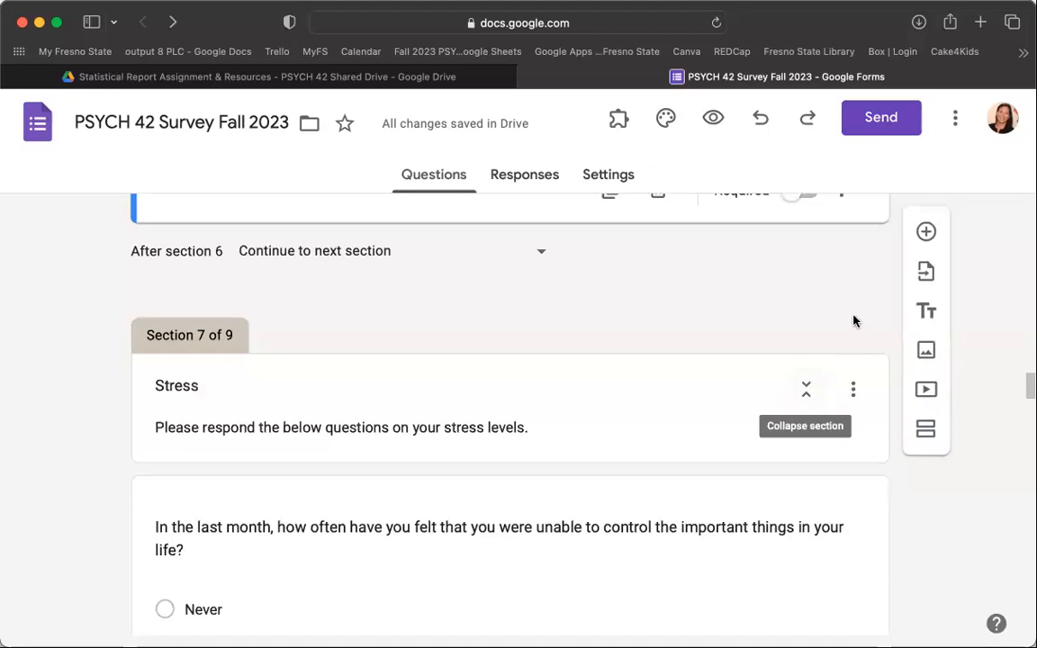
scroll(780, 290, "down", 2)
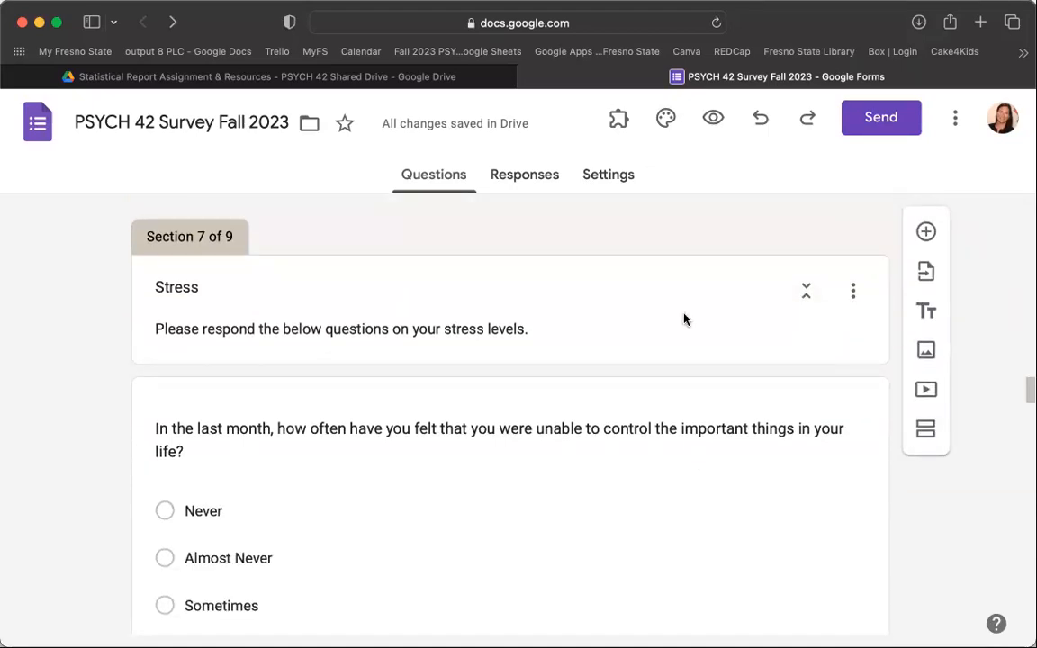
scroll(685, 319, "down", 2)
scroll(684, 319, "down", 1)
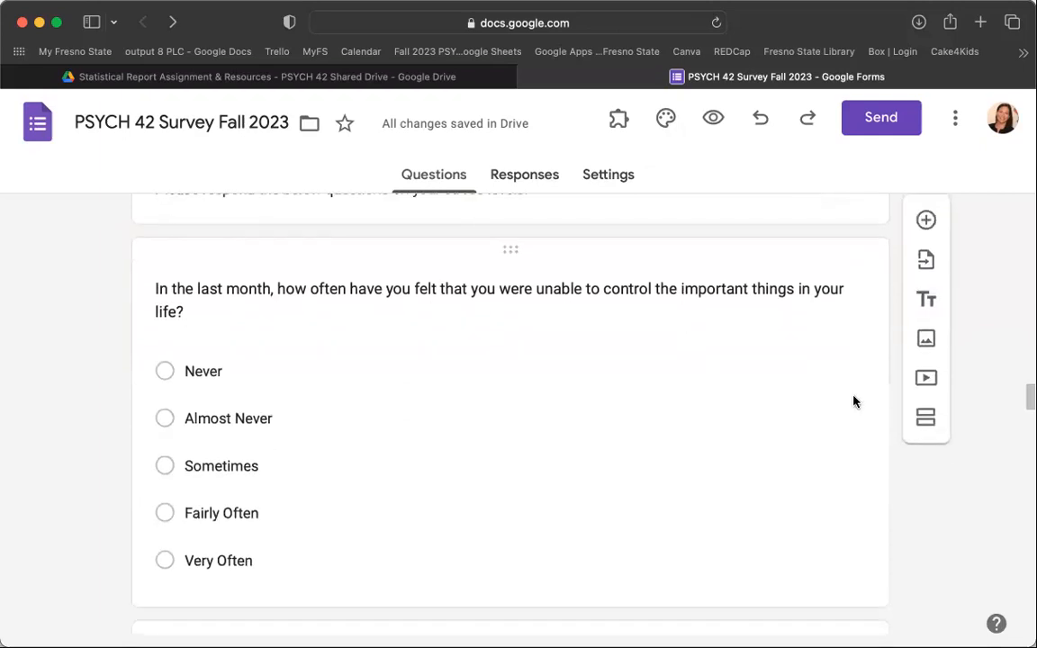
left_click(854, 396)
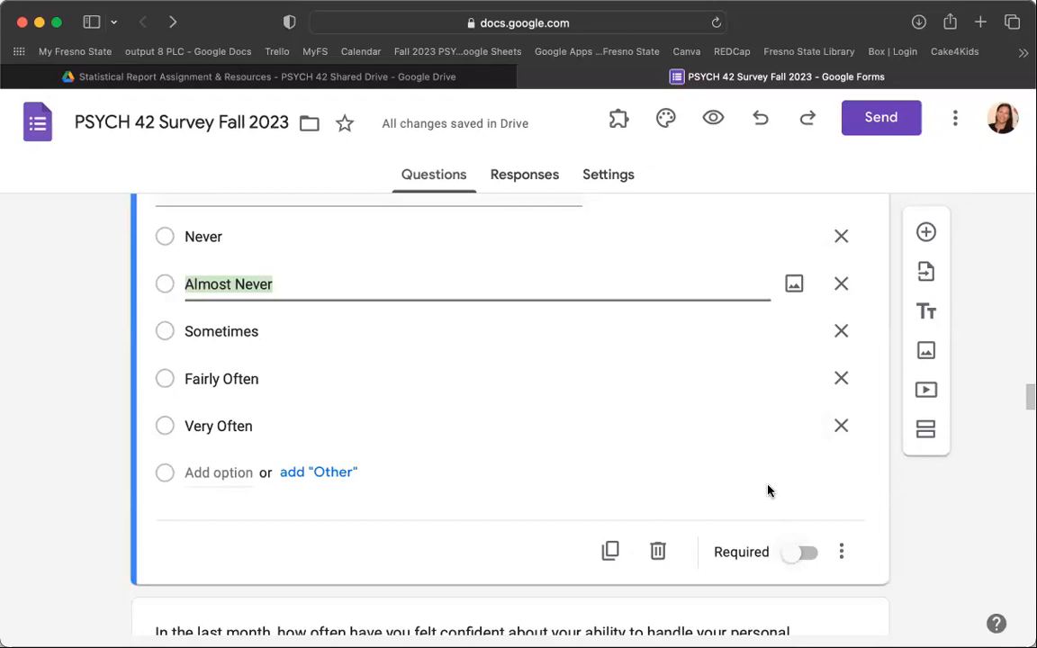
scroll(956, 562, "up", 1)
left_click(852, 537)
scroll(852, 537, "up", 3)
scroll(852, 538, "down", 1)
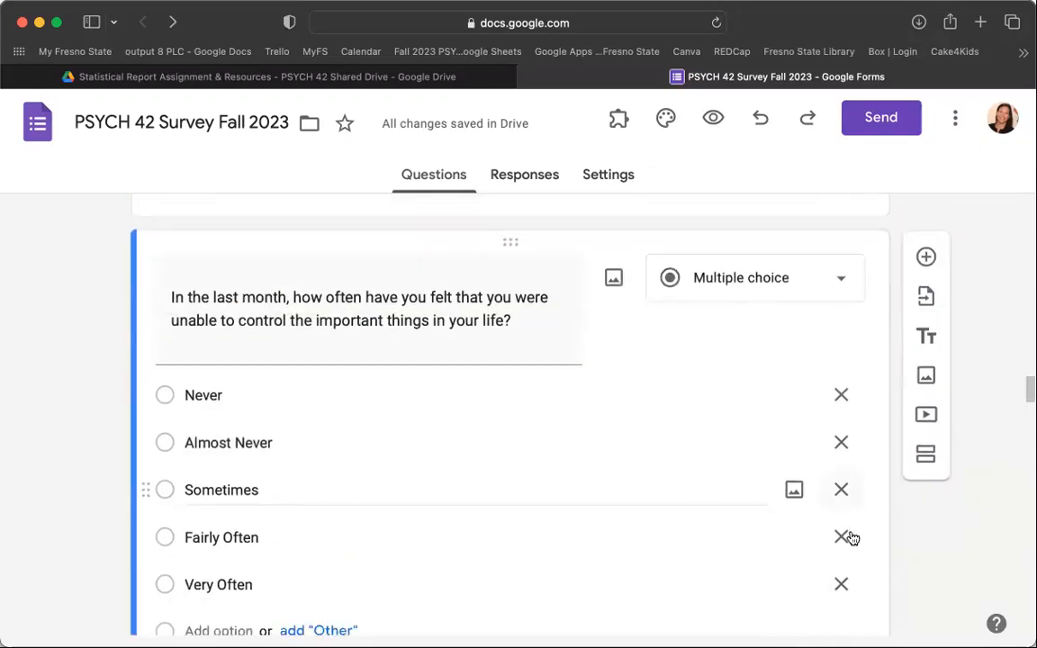
scroll(832, 470, "down", 5)
scroll(831, 472, "down", 10)
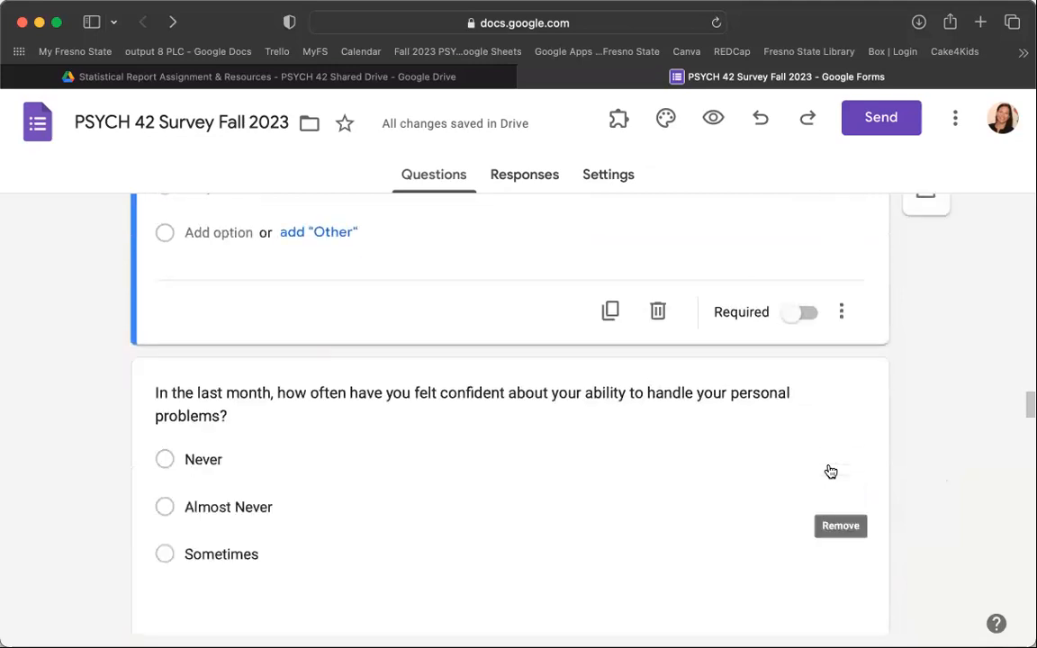
scroll(831, 471, "down", 9)
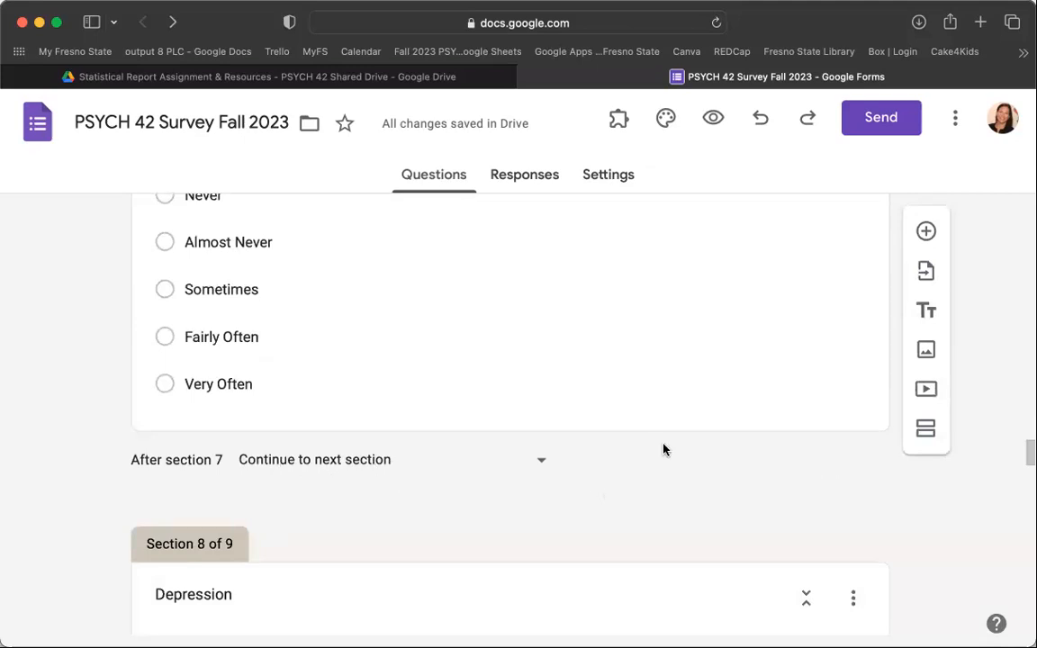
Review the Depression section's instructions, its questions with their answer options and where the form goes after the section
scroll(664, 450, "down", 4)
scroll(664, 450, "down", 2)
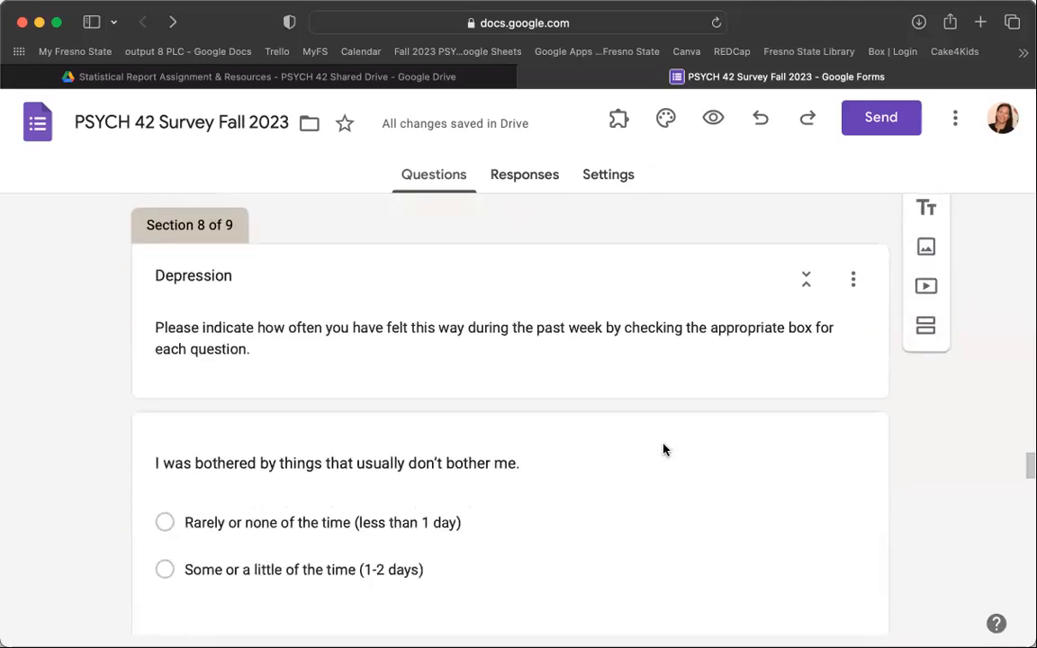
scroll(660, 385, "down", 1)
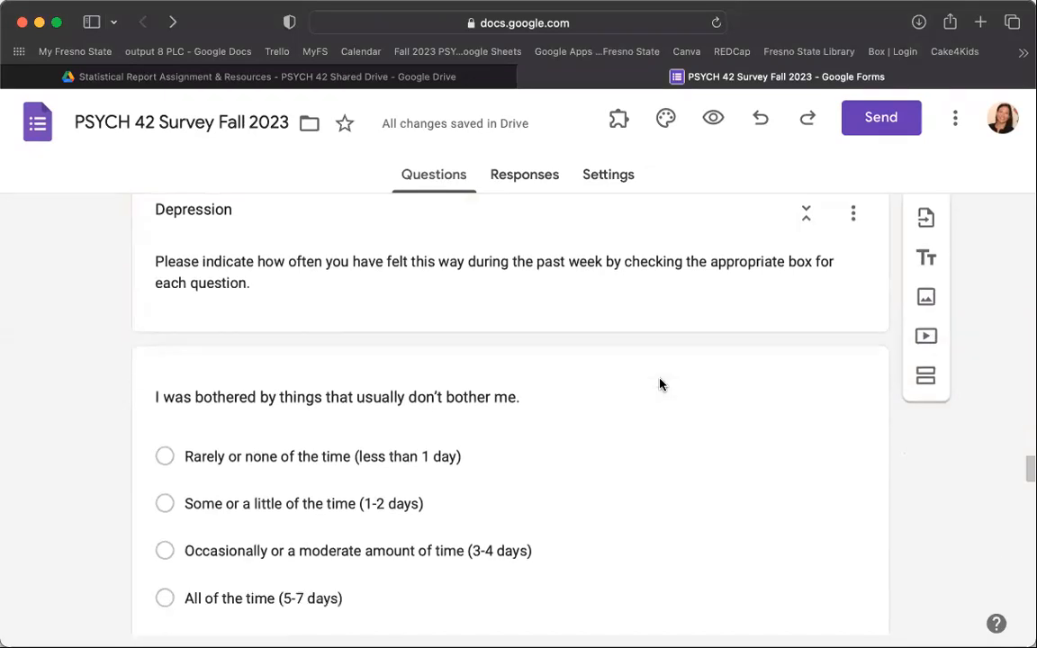
triple_click(280, 278)
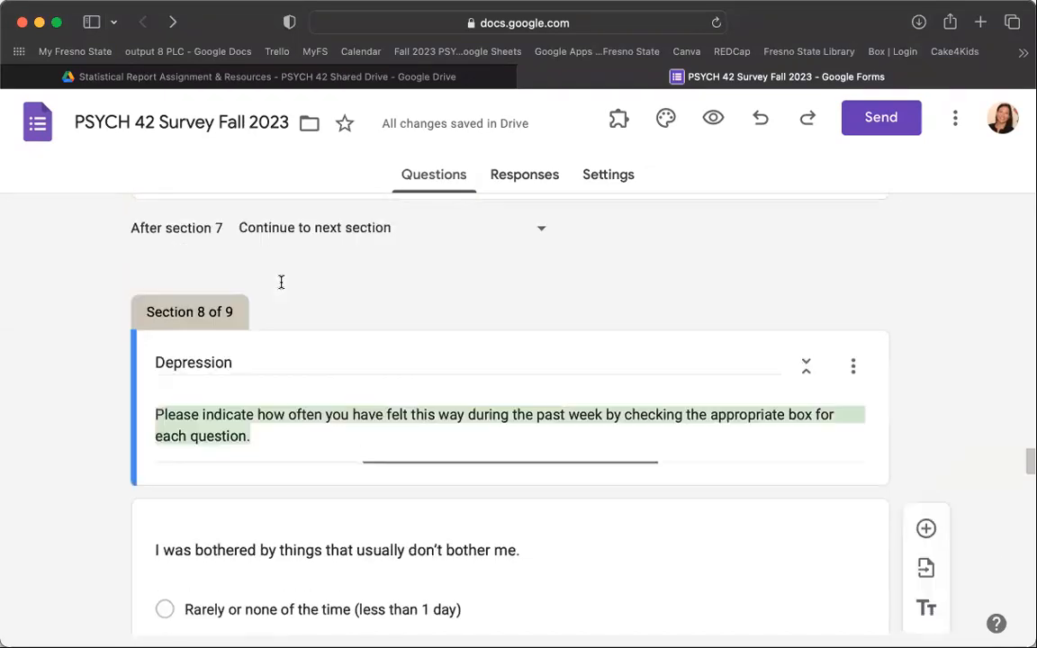
left_click(47, 450)
scroll(298, 360, "down", 4)
scroll(300, 358, "down", 8)
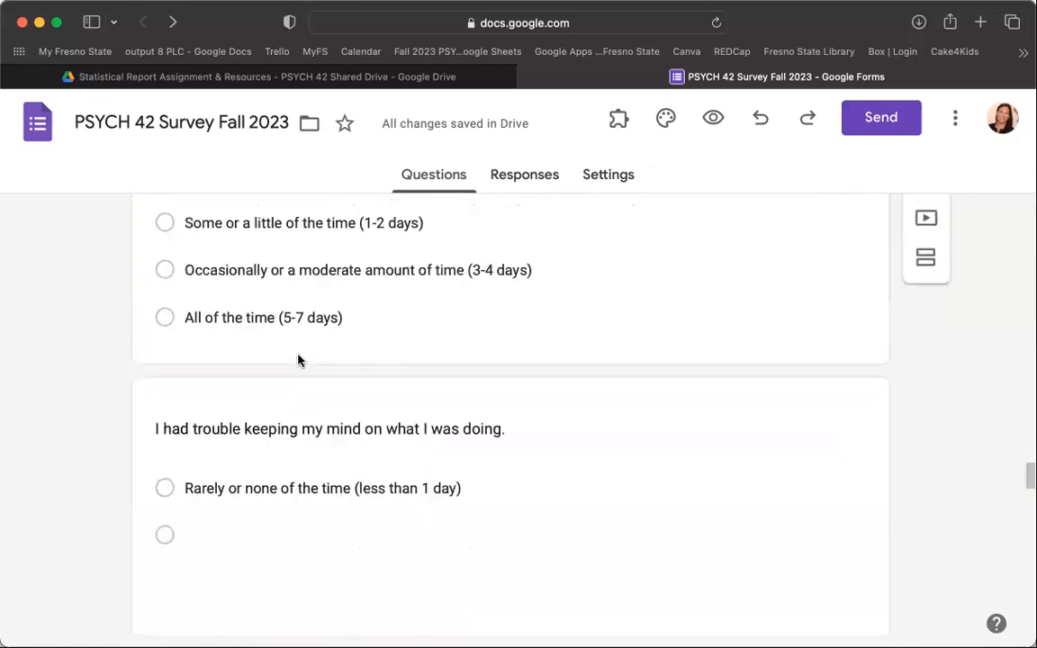
scroll(311, 353, "down", 6)
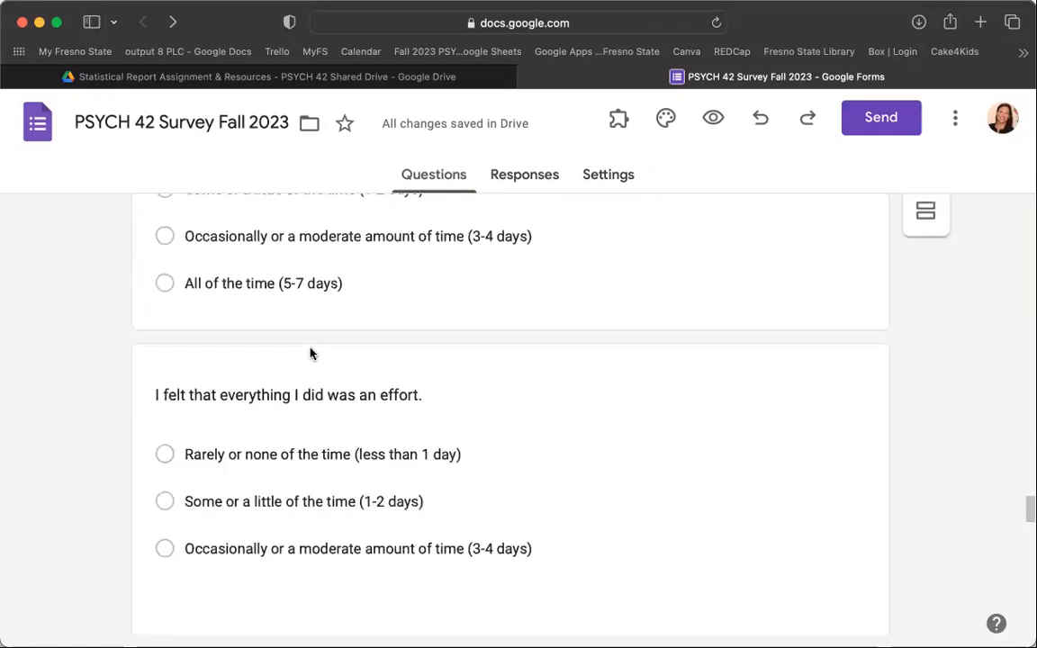
scroll(310, 353, "down", 8)
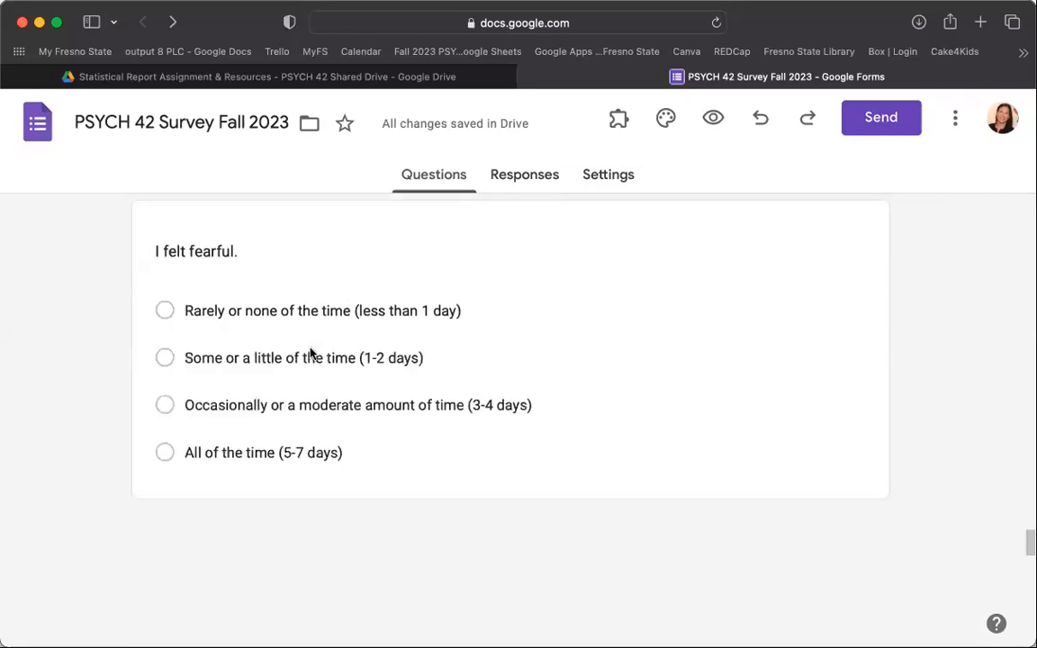
scroll(310, 353, "down", 8)
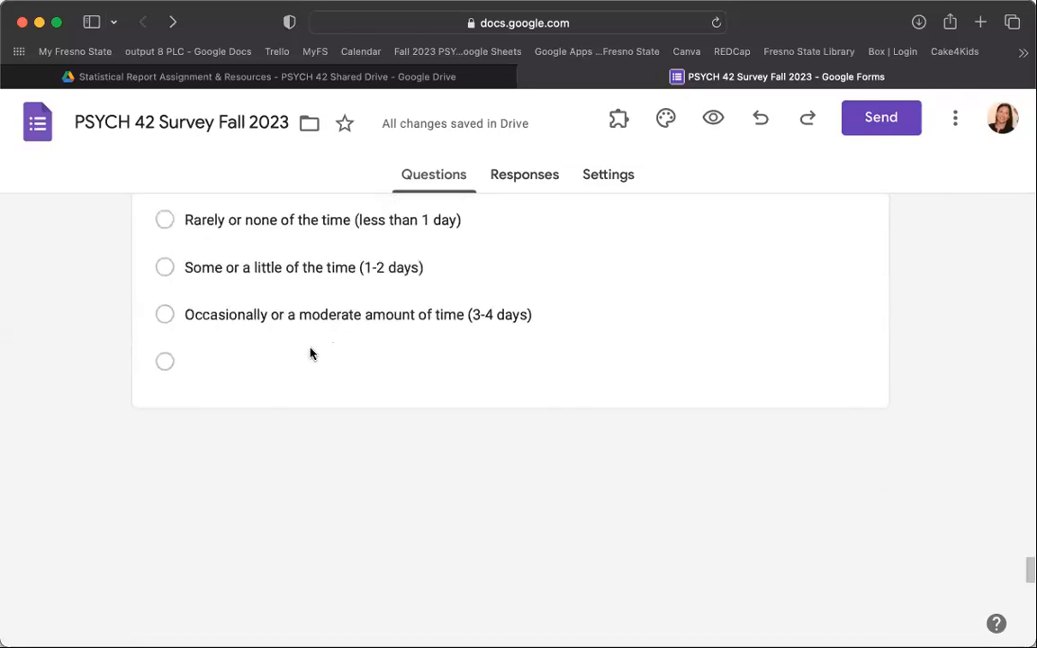
scroll(311, 353, "down", 3)
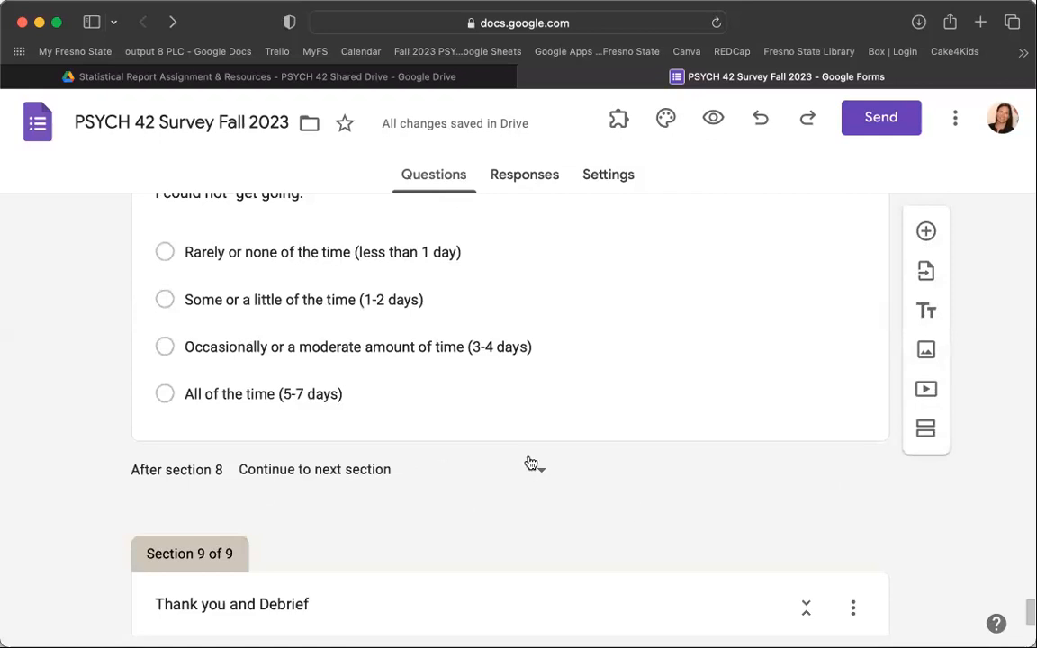
Review the closing text of the Thank you and Debrief section
scroll(710, 415, "down", 2)
scroll(710, 414, "down", 1)
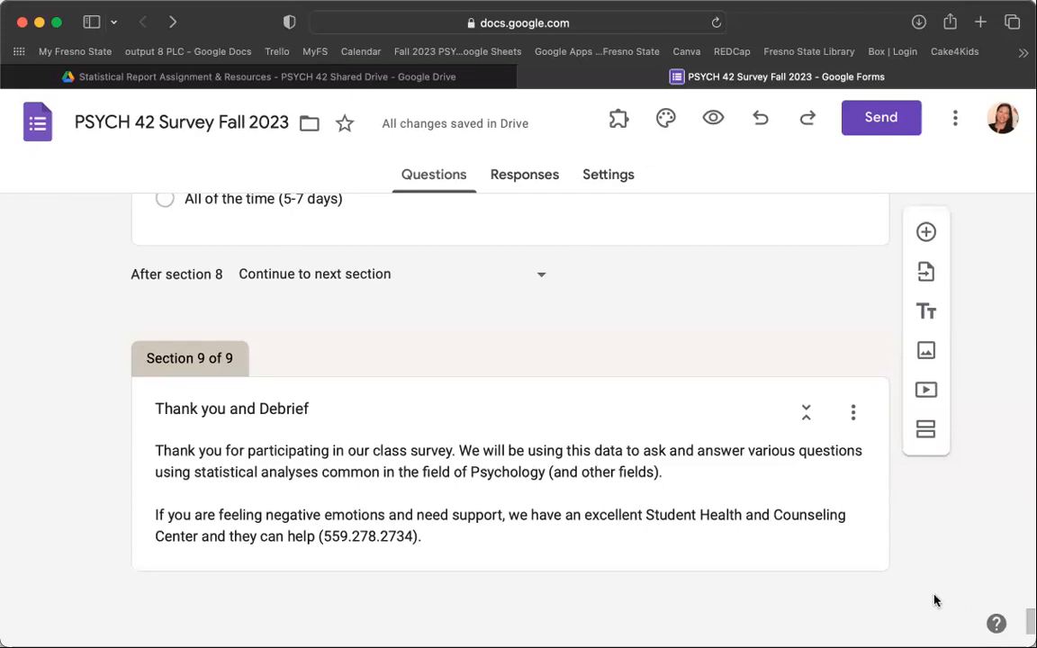
Preview the survey as a respondent and examine its first page with the Informed Consent text and its answer options
scroll(934, 600, "up", 10)
scroll(937, 602, "up", 10)
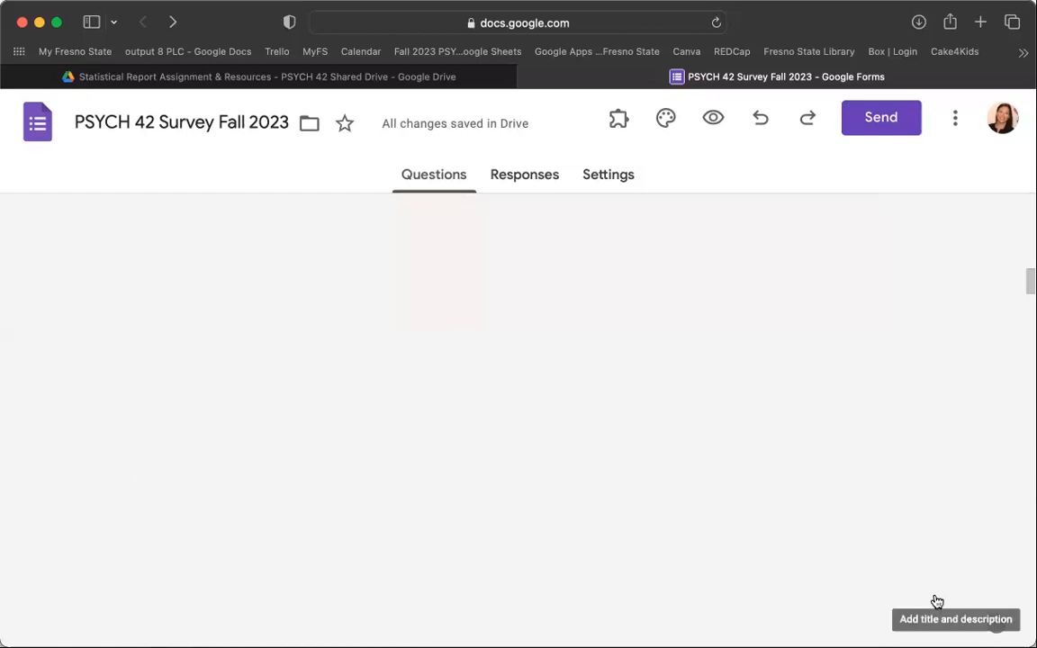
scroll(936, 601, "up", 5)
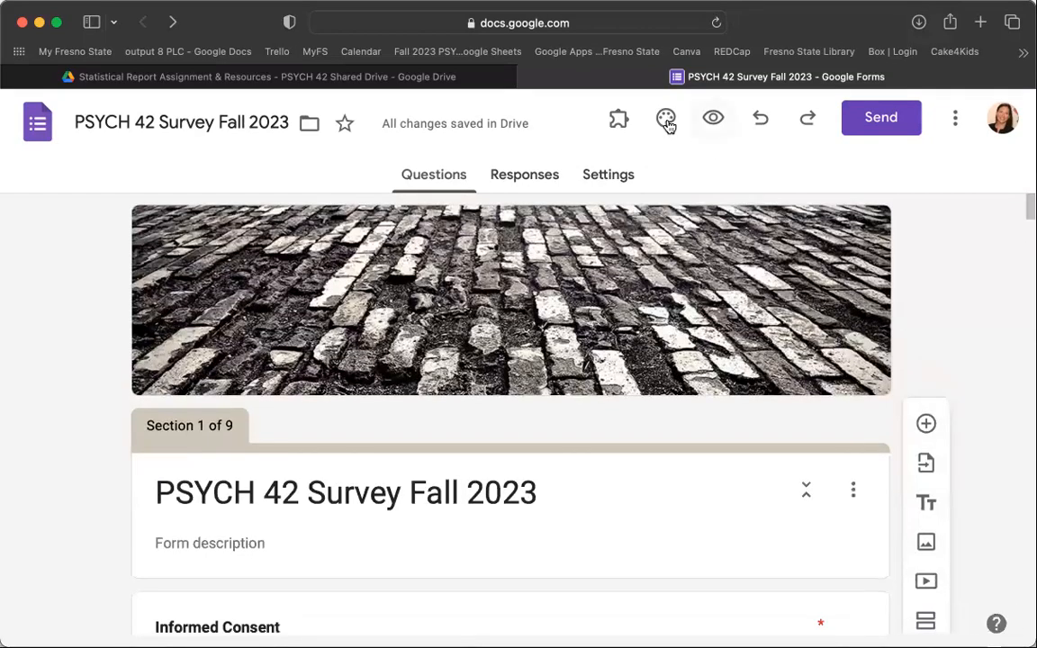
left_click(713, 120)
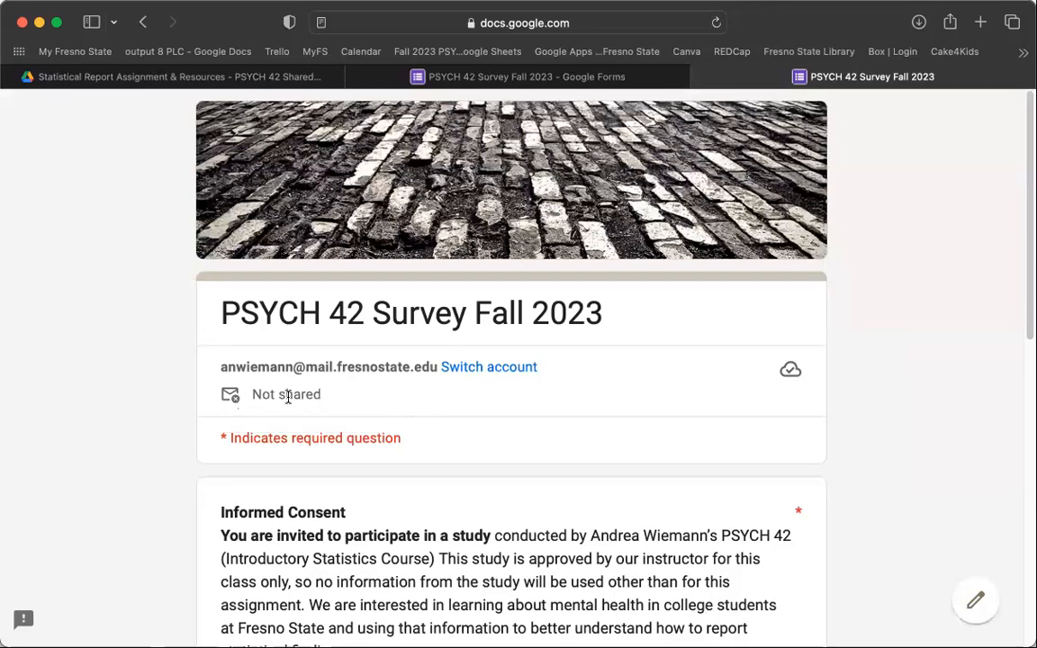
mouse_move(230, 401)
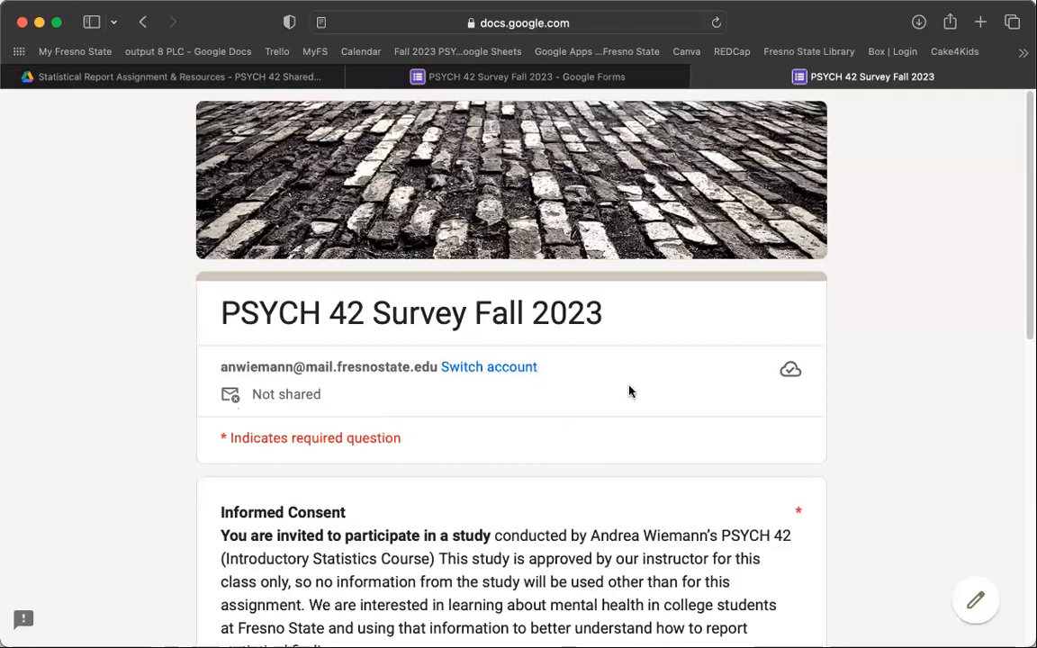
scroll(766, 273, "down", 5)
scroll(783, 270, "down", 2)
scroll(783, 271, "down", 4)
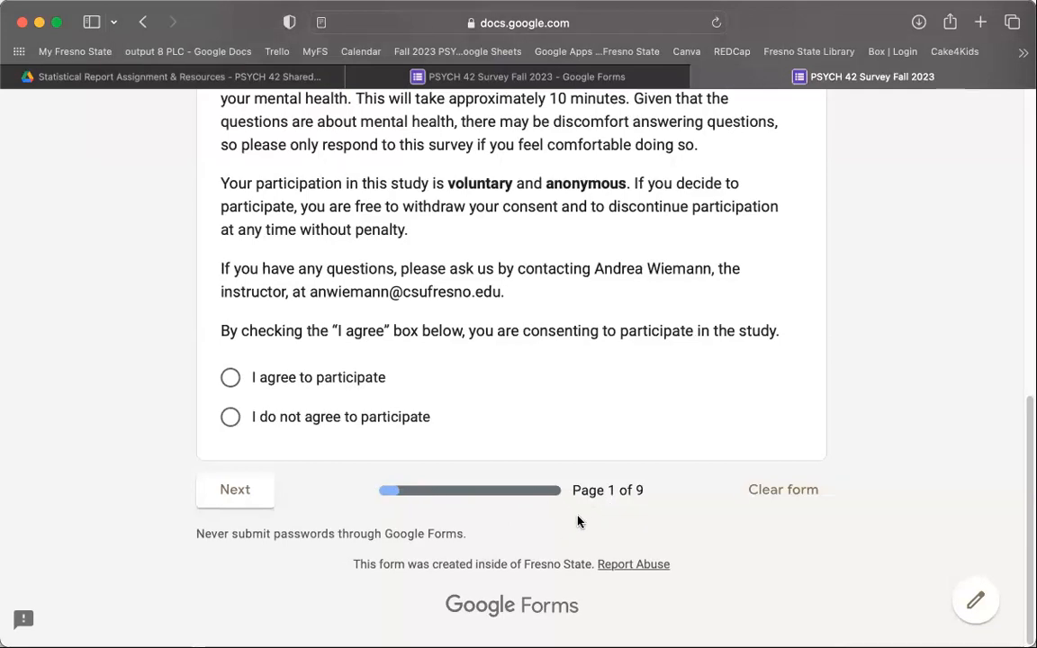
Test the under-age branch in the preview by answering "I agree to participate" and "I am under 18 years old" and continuing
left_click(230, 378)
left_click(236, 489)
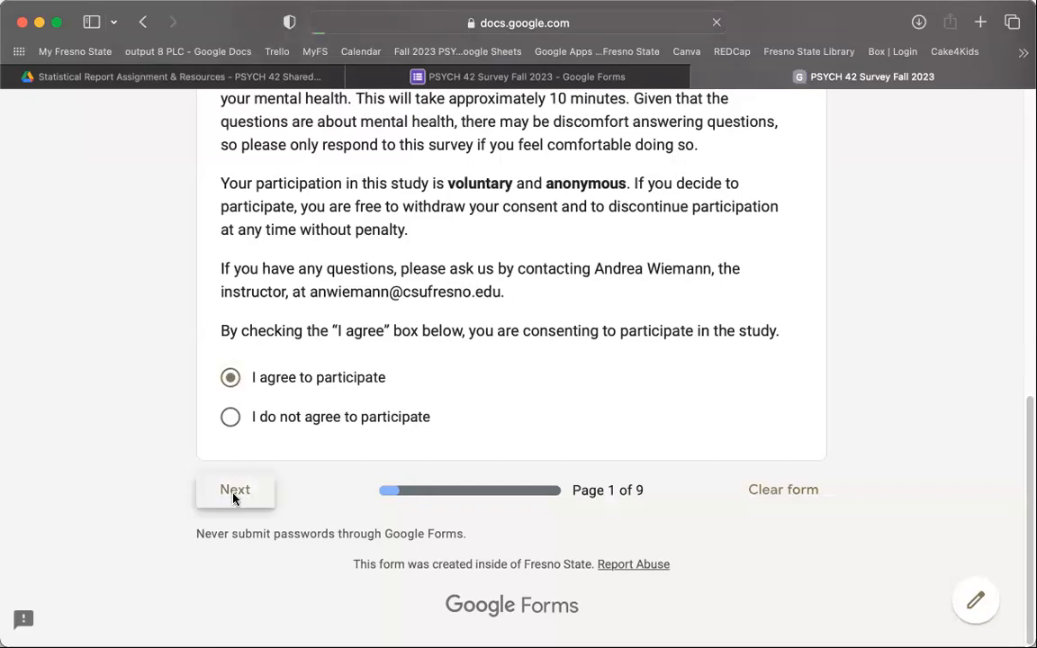
scroll(678, 373, "down", 5)
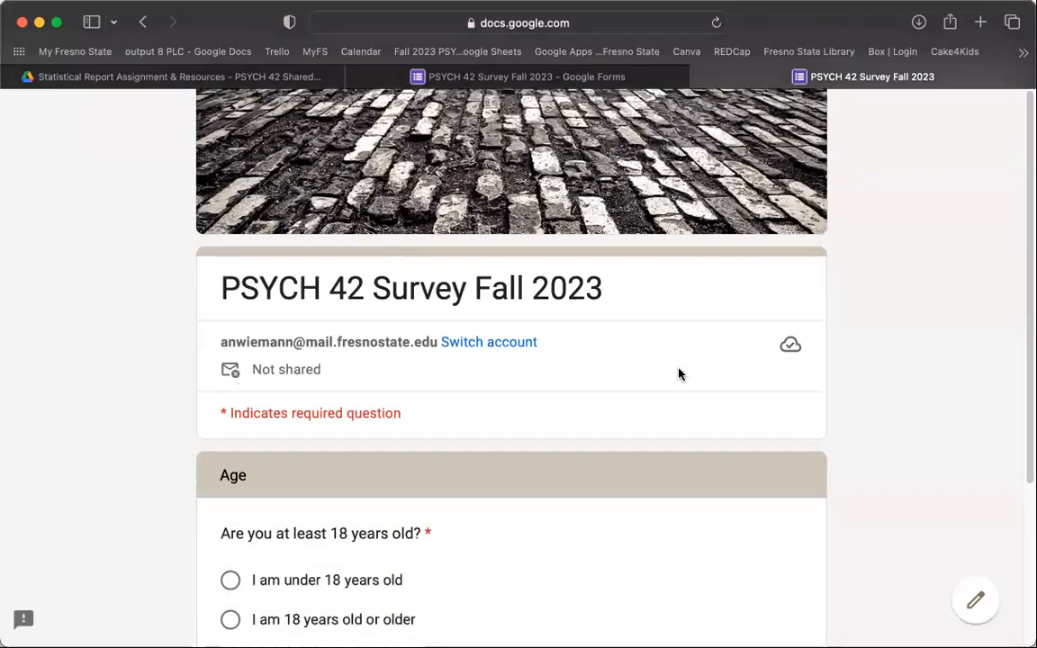
left_click(233, 379)
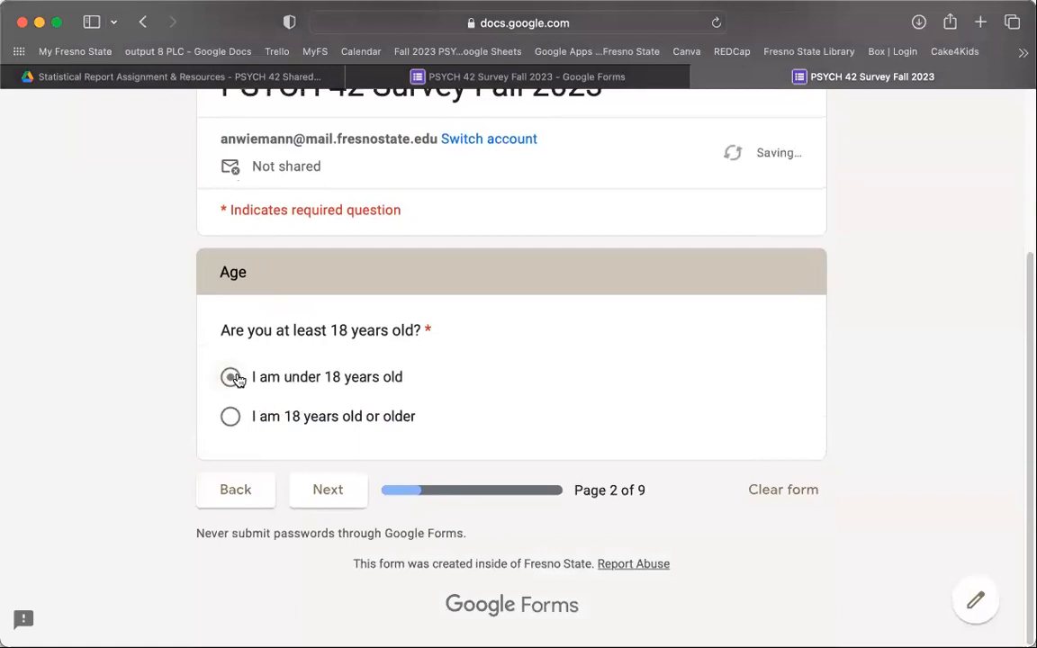
left_click(329, 493)
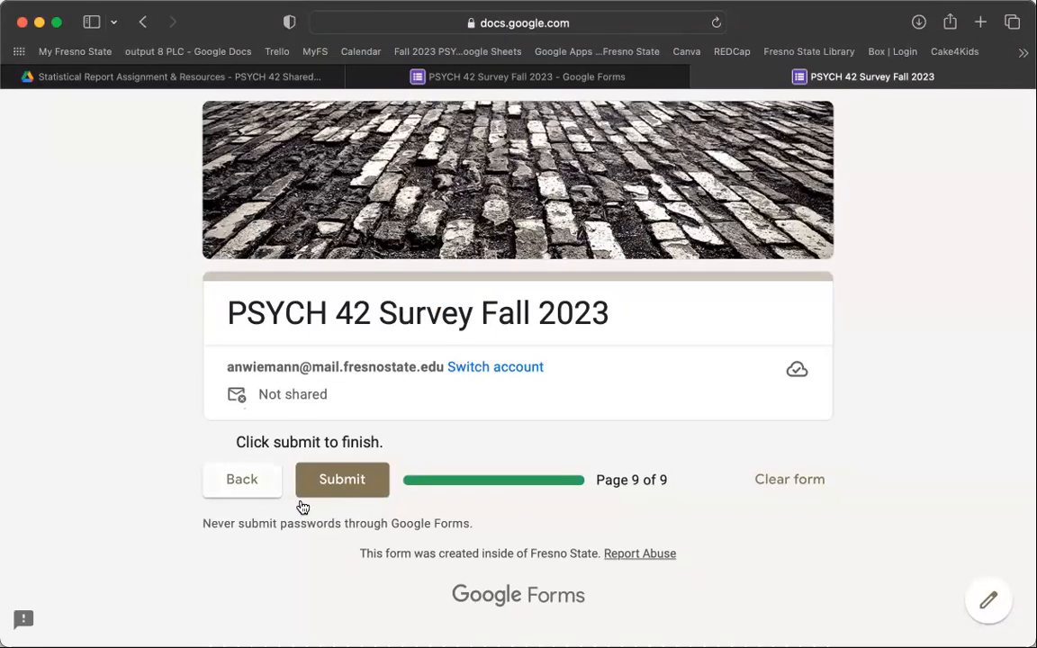
Go back to the age question, test the "I am 18 years old or older" branch up to the Fresno State Student page, and close the preview
left_click(238, 487)
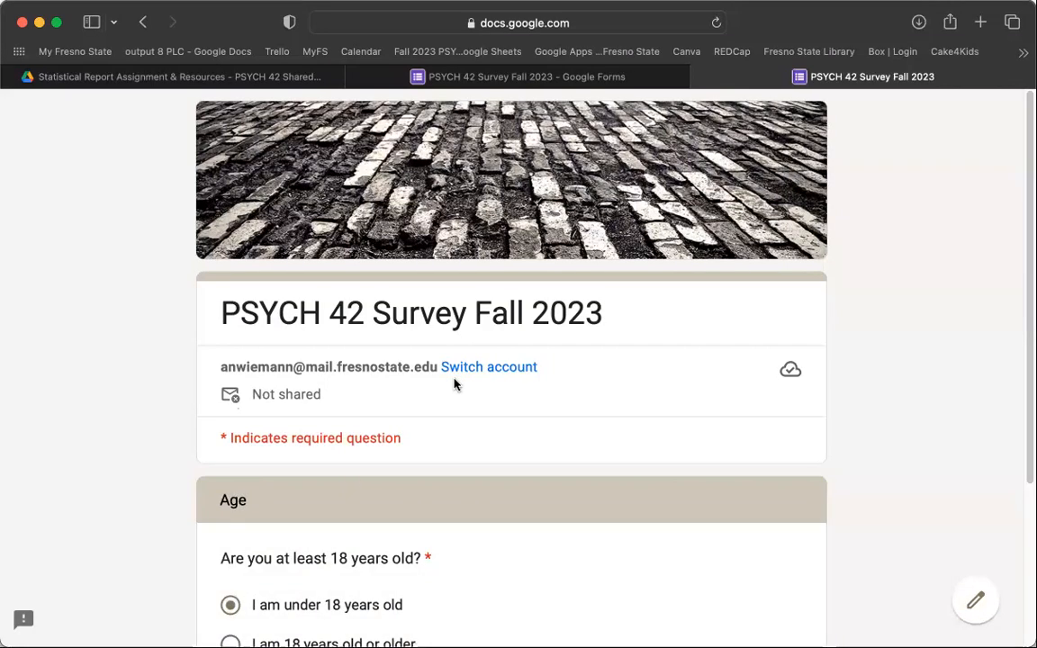
scroll(455, 385, "down", 5)
left_click(230, 432)
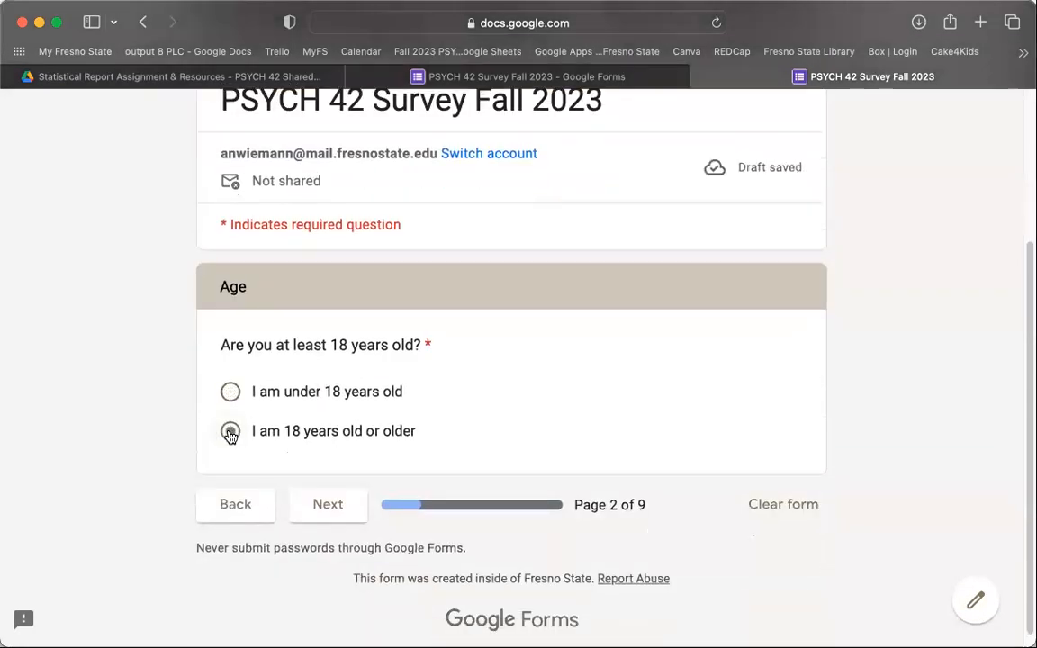
left_click(329, 505)
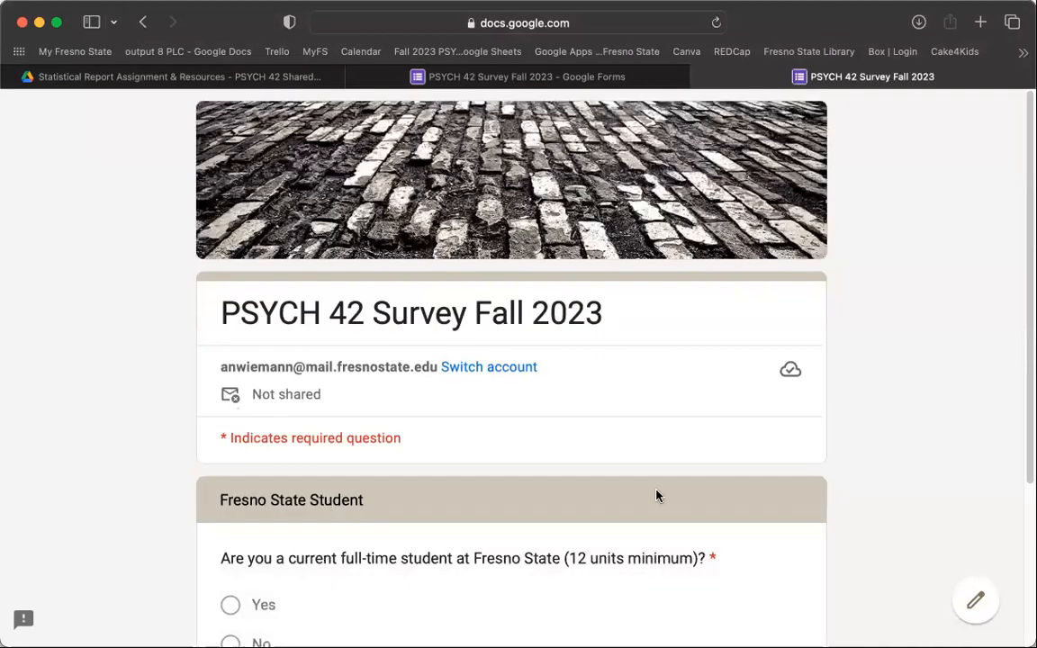
scroll(903, 300, "down", 3)
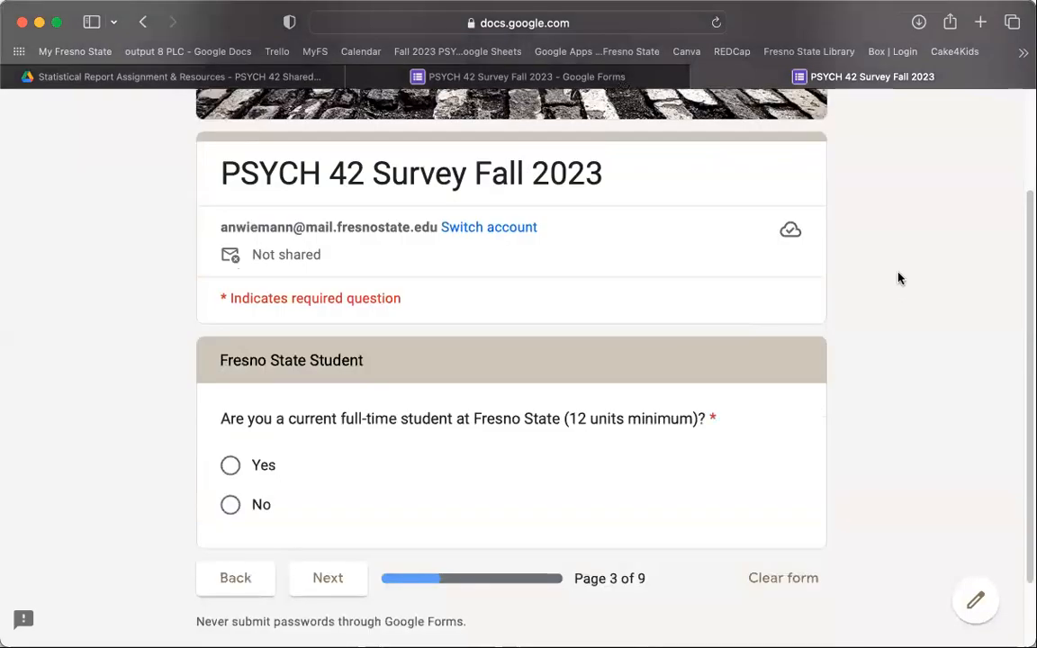
scroll(898, 278, "down", 1)
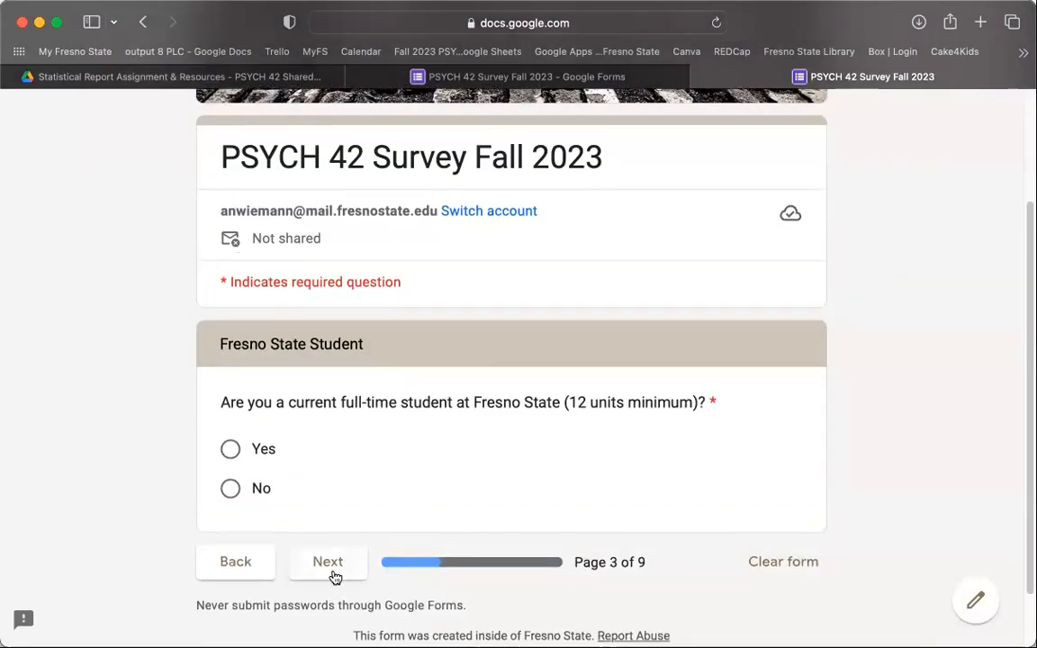
scroll(887, 500, "up", 3)
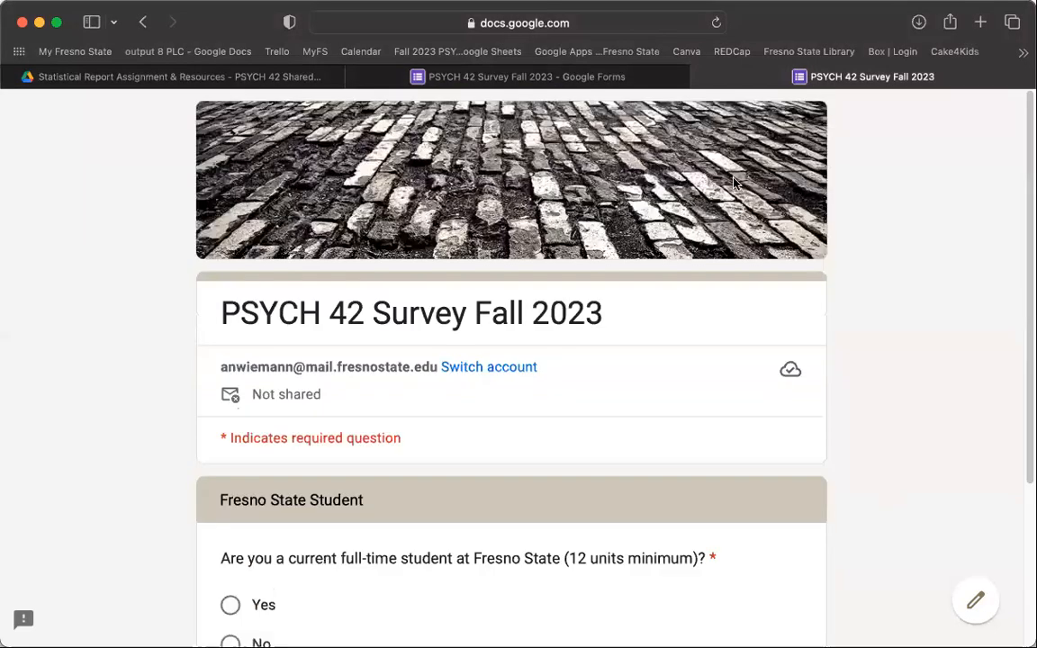
left_click(701, 76)
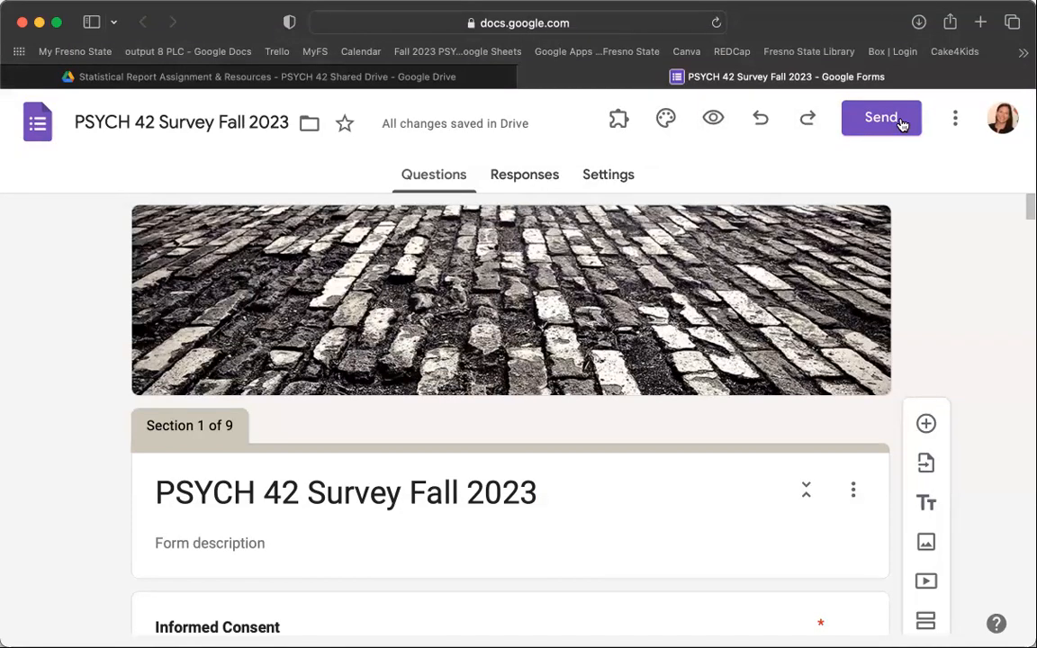
Generate a shortened link for sending the form and copy it
left_click(900, 122)
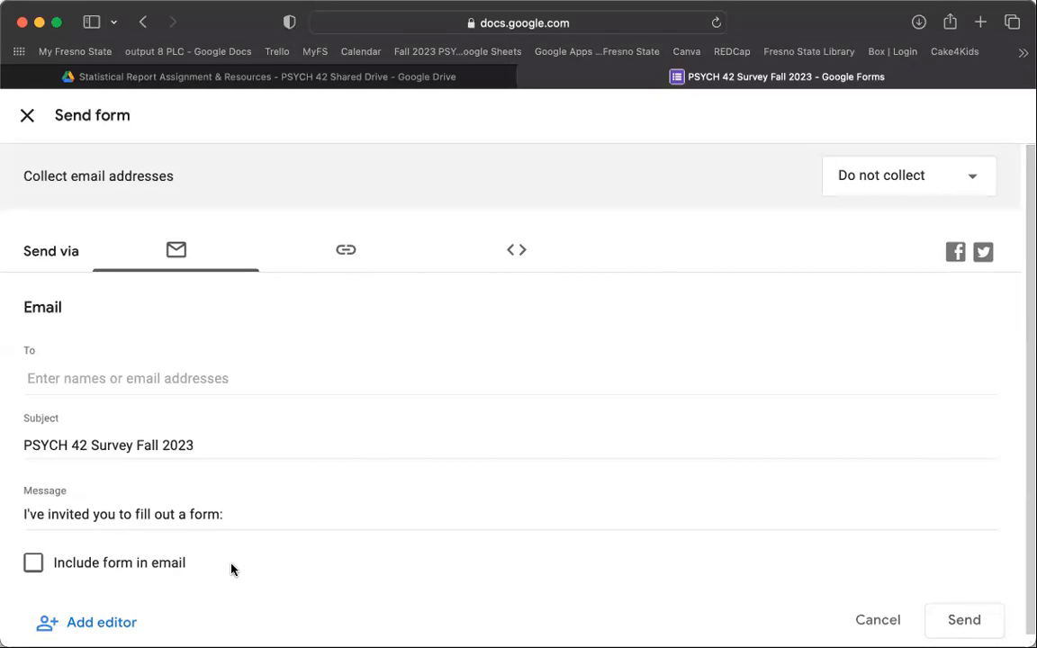
left_click(346, 253)
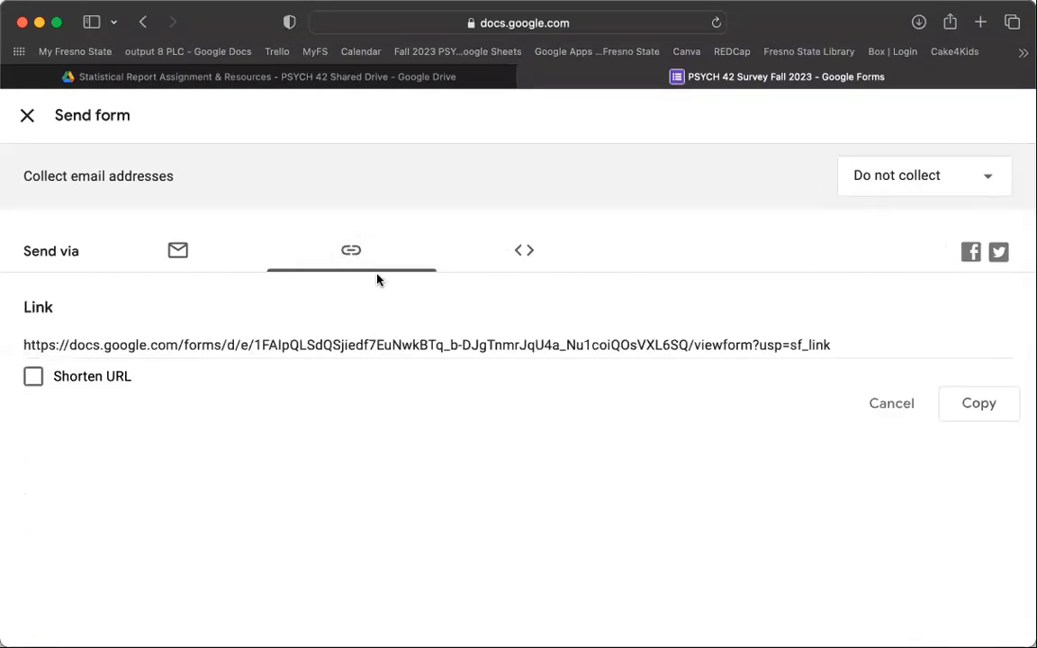
left_click(33, 377)
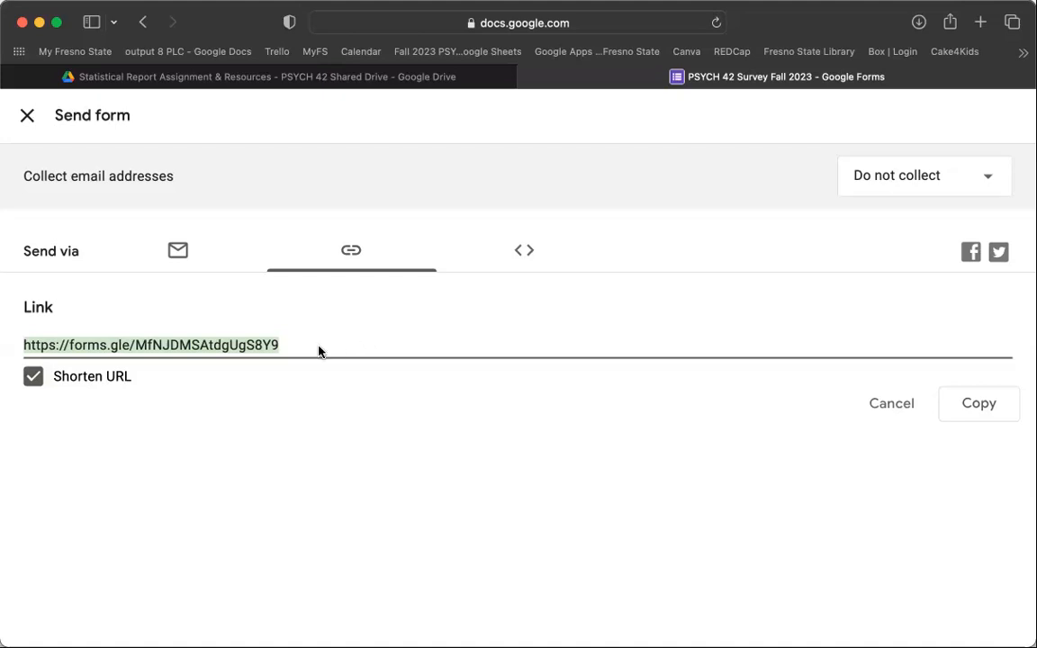
left_click(981, 407)
left_click(25, 117)
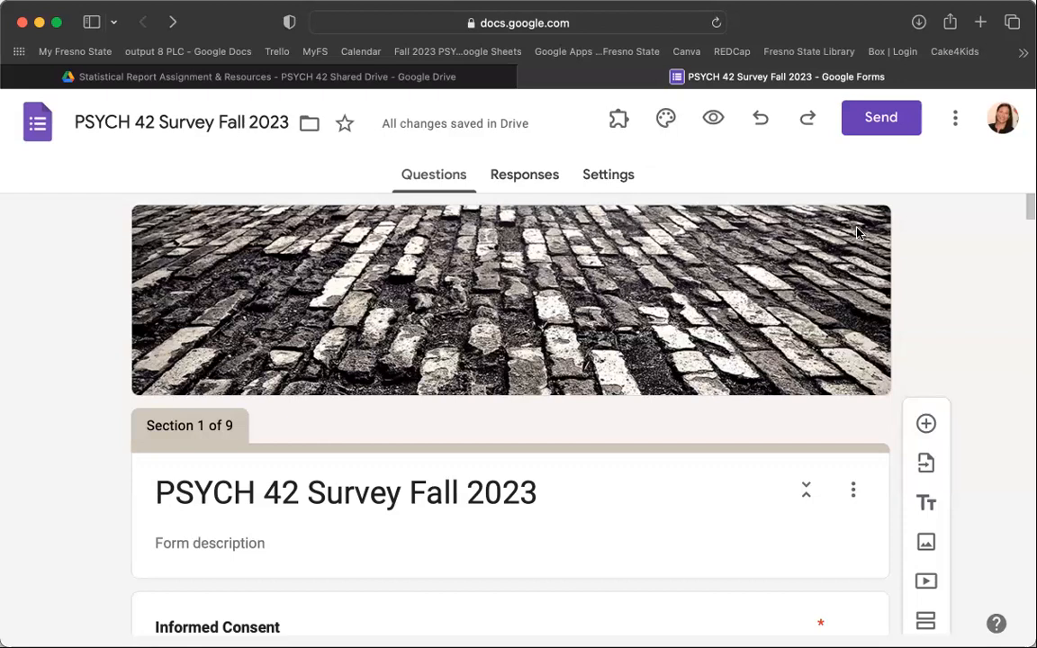
Open the form's responses overview
left_click(521, 179)
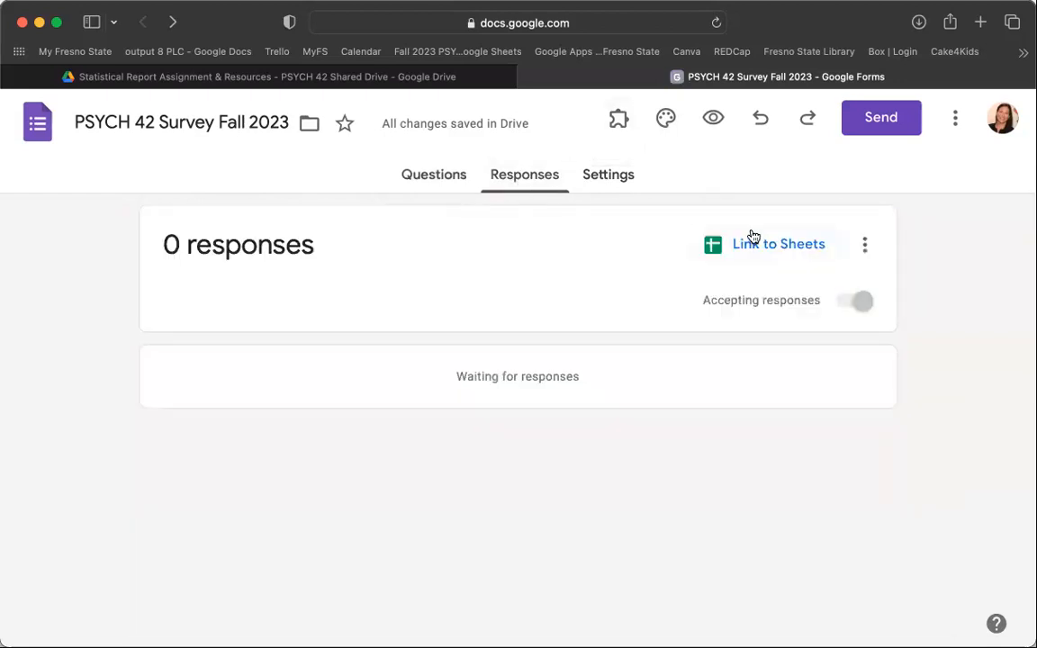